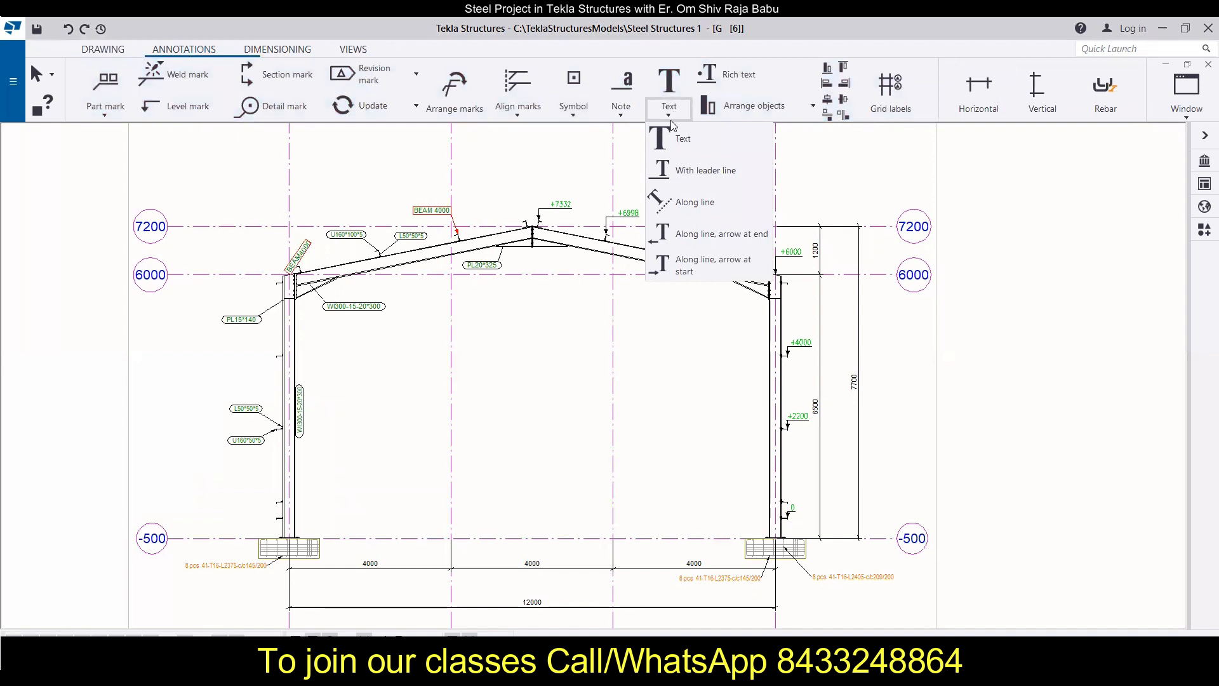
Step: Place a default text note in the open area between the columns, below the roof ridge of the frame elevation
{"action": "left_click", "coordinate": [100, 50]}
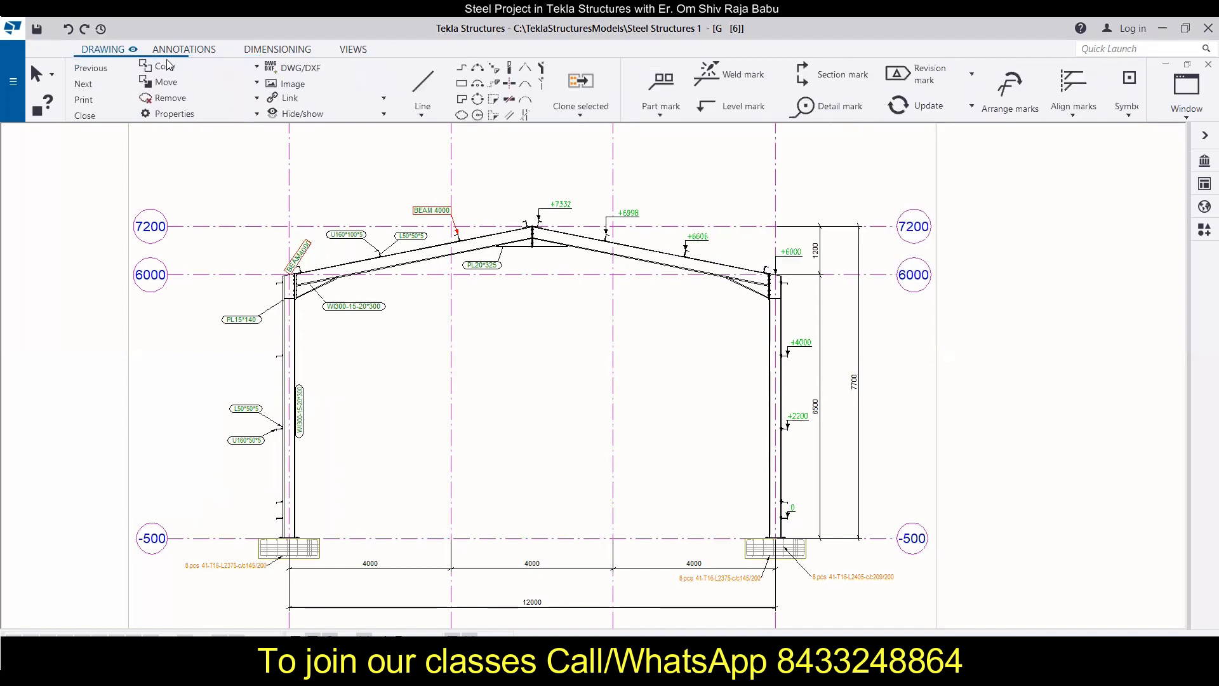
{"action": "left_click", "coordinate": [197, 50]}
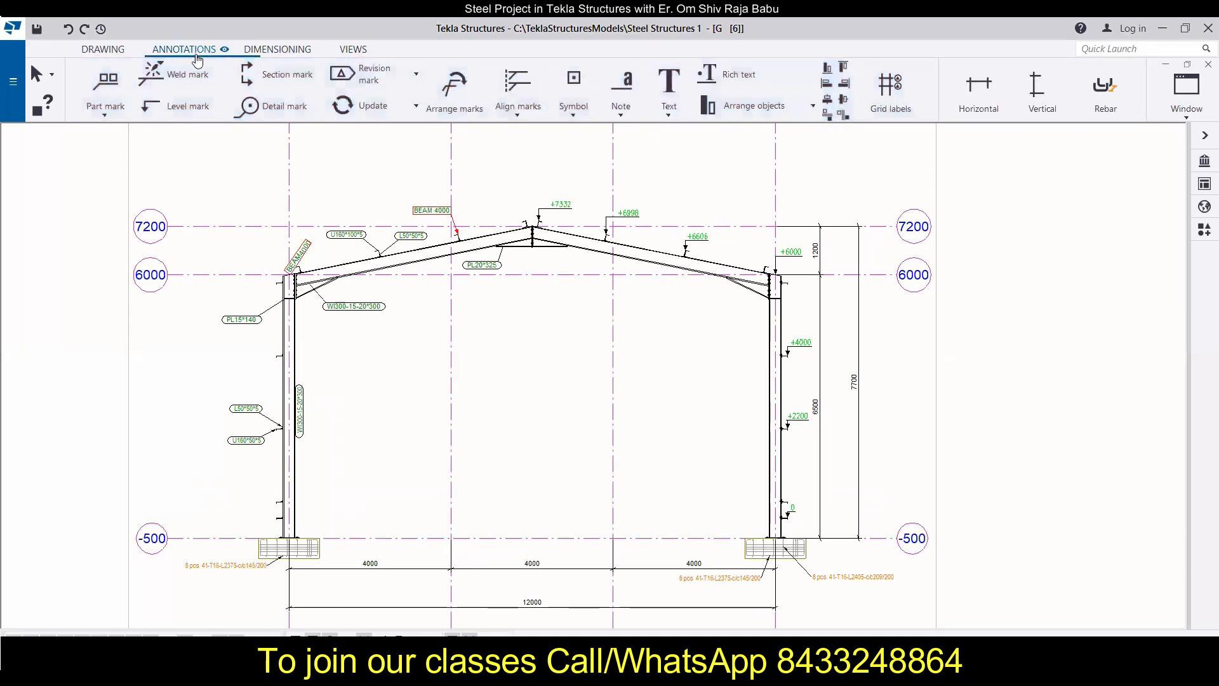
{"action": "left_click", "coordinate": [656, 117]}
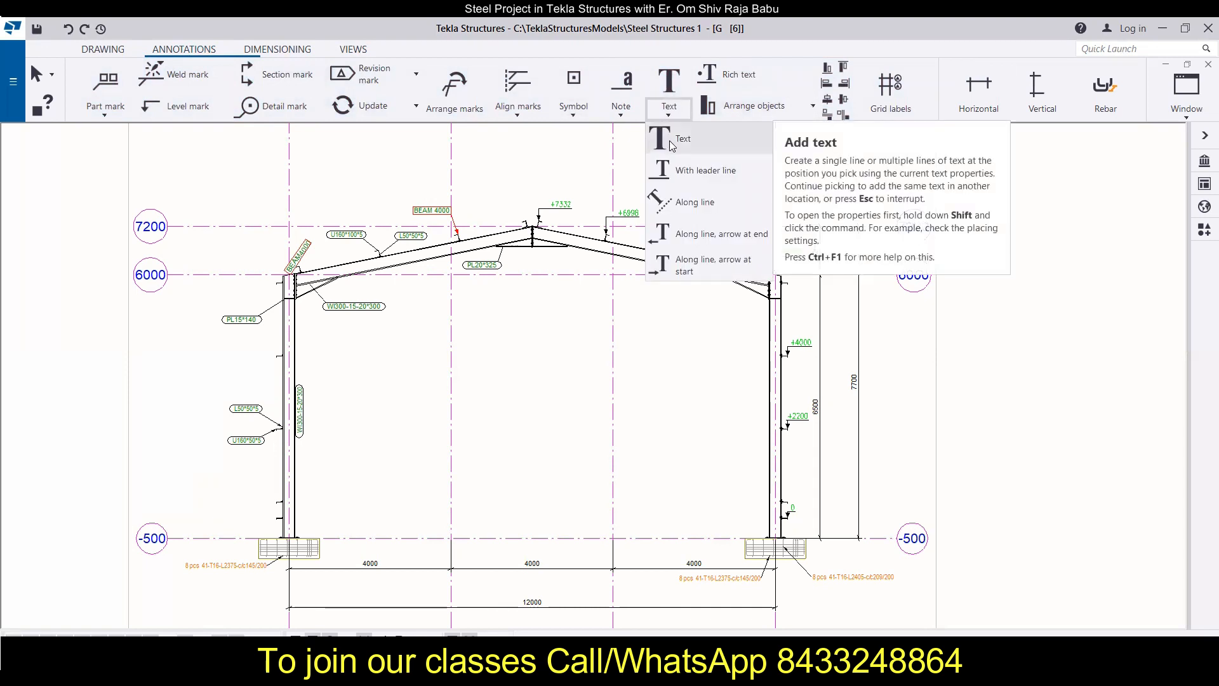
{"action": "left_click", "coordinate": [669, 140]}
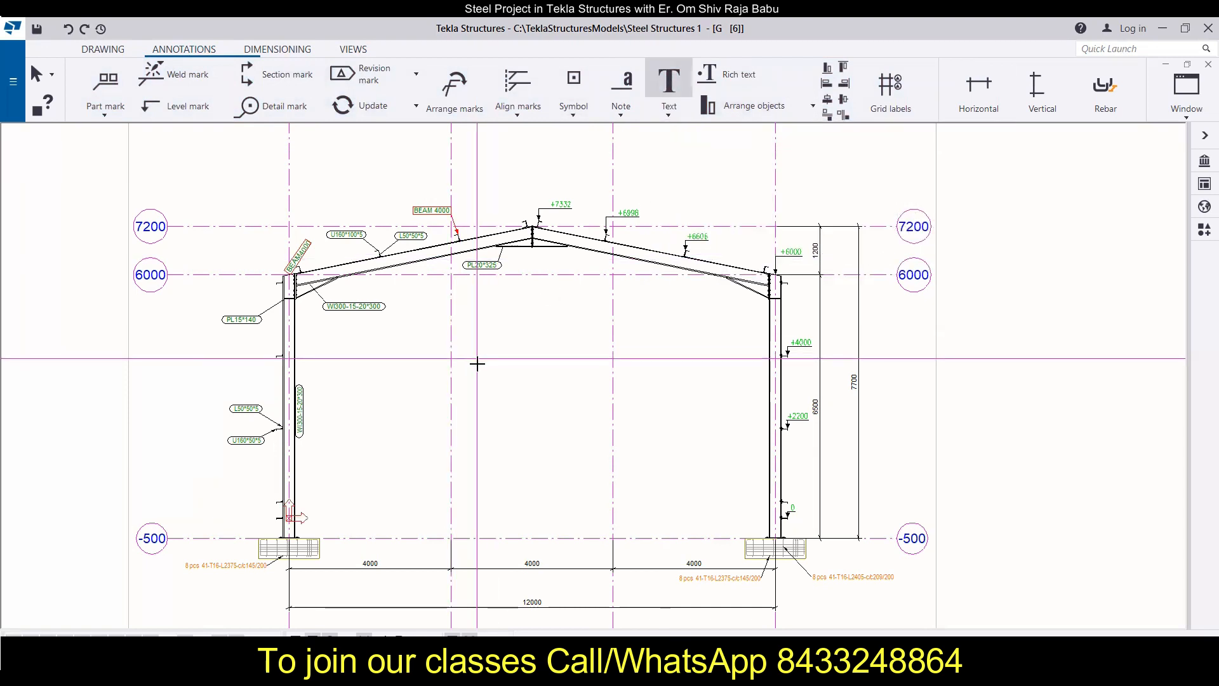
{"action": "left_click", "coordinate": [478, 364]}
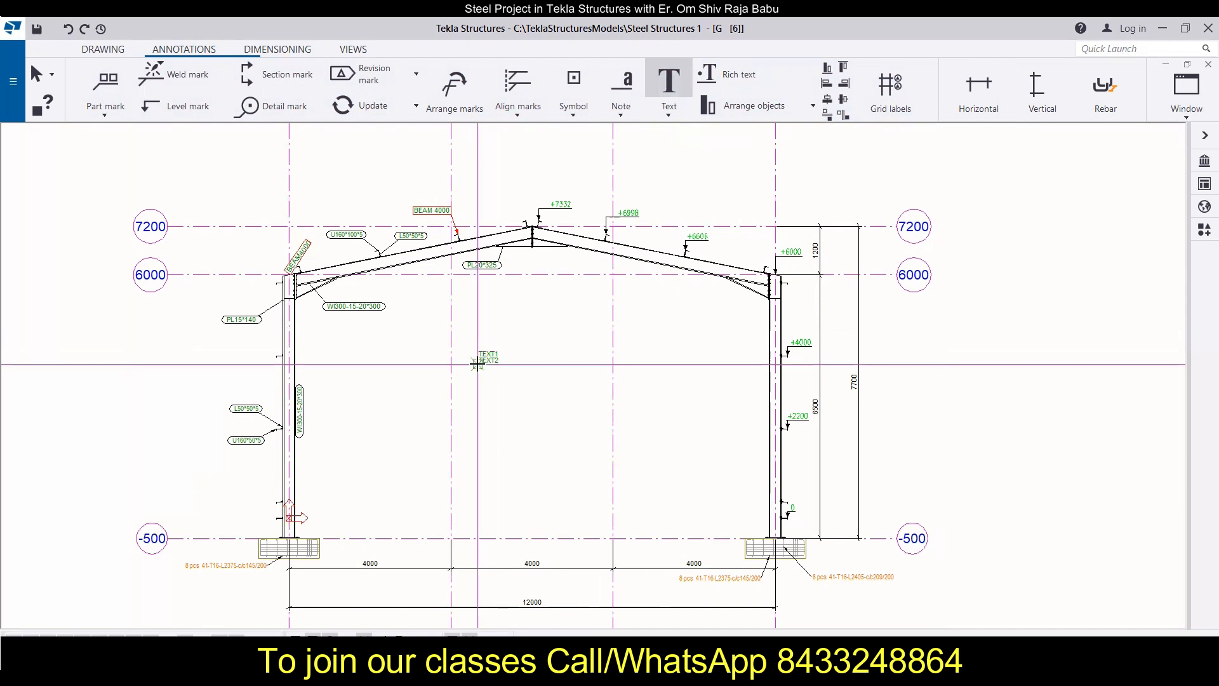
{"action": "key", "text": "Escape"}
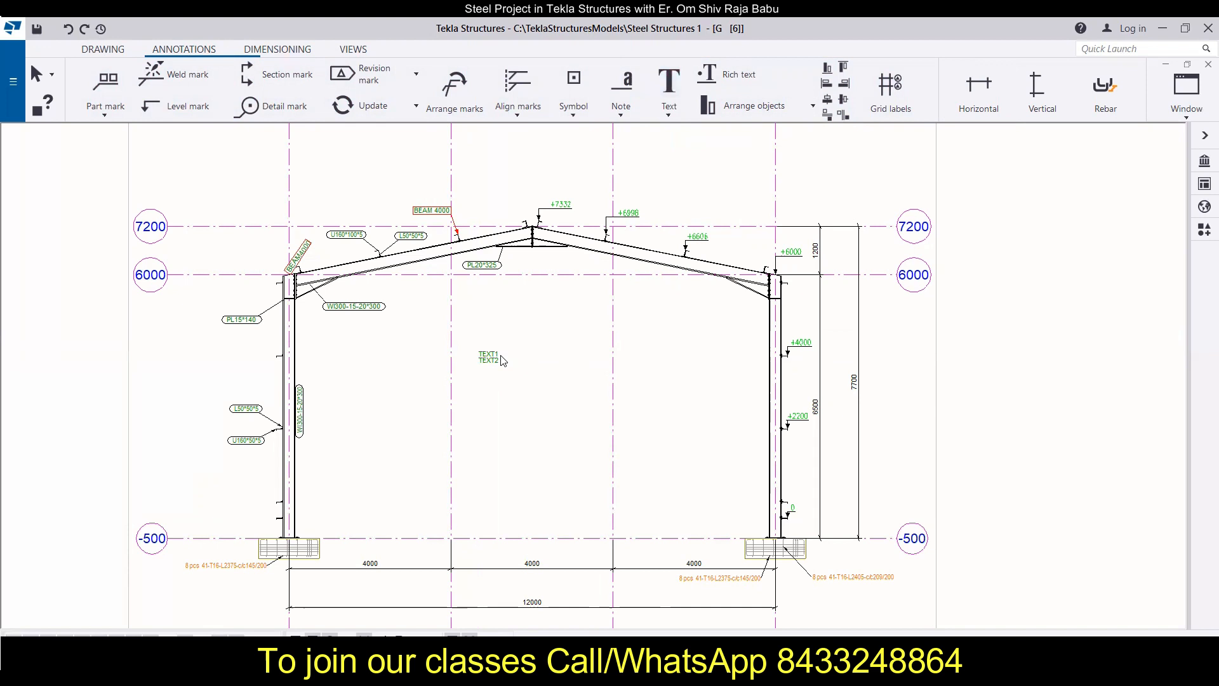
Step: Open the placed text's properties and replace its content with "Steel Structure" and "GA Drawing" on two lines
{"action": "scroll", "coordinate": [502, 360], "scroll_direction": "up", "scroll_amount": 3}
{"action": "scroll", "coordinate": [483, 362], "scroll_direction": "down", "scroll_amount": 1}
{"action": "left_click", "coordinate": [475, 364]}
{"action": "double_click", "coordinate": [475, 364]}
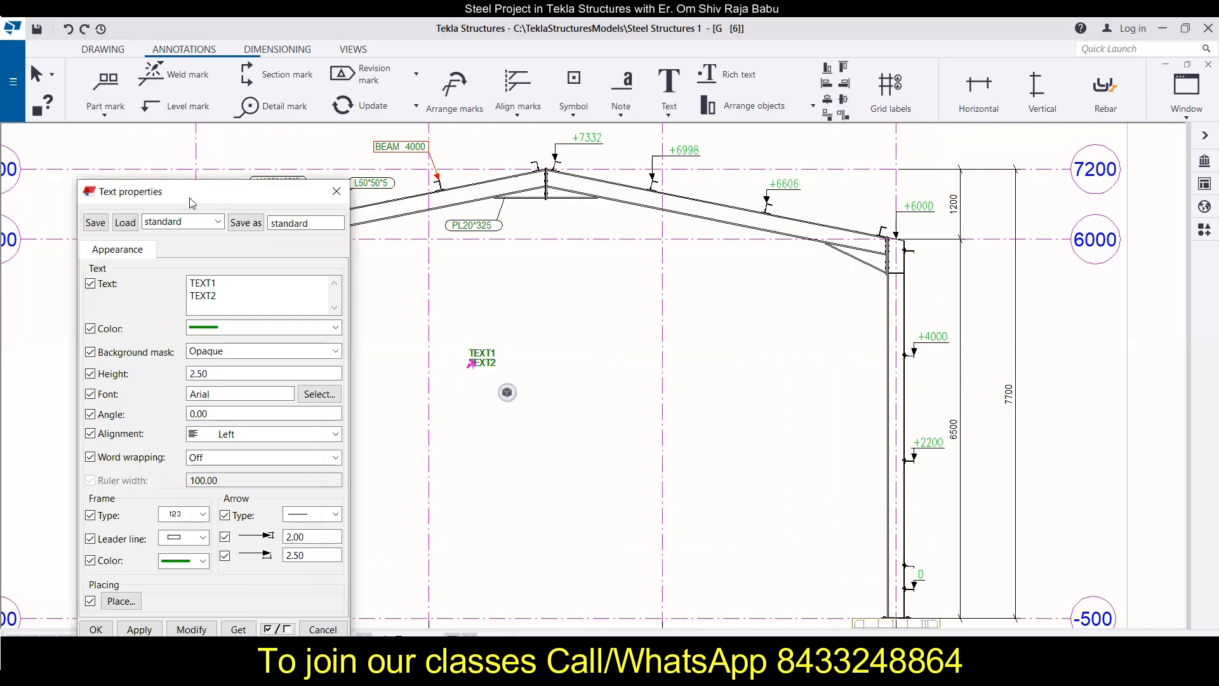
{"action": "mouse_move", "coordinate": [192, 203]}
{"action": "left_mouse_down"}
{"action": "mouse_move", "coordinate": [775, 217]}
{"action": "mouse_move", "coordinate": [757, 196]}
{"action": "left_mouse_up"}
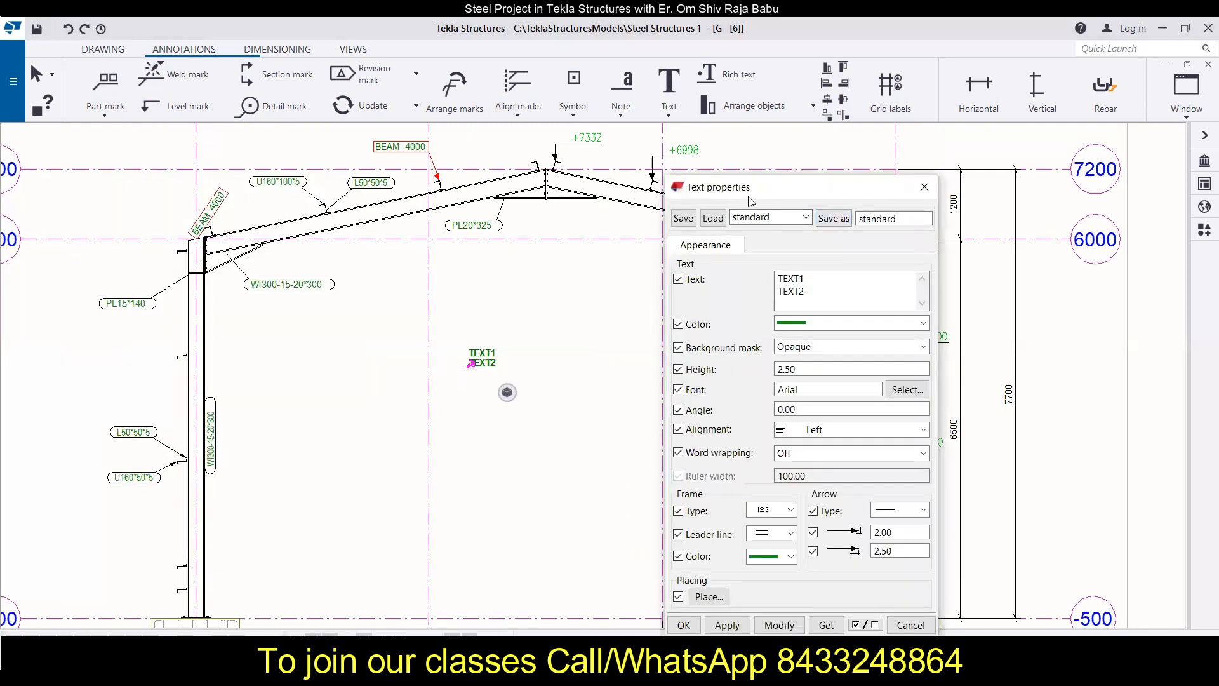
{"action": "left_click_drag", "start_coordinate": [813, 278], "coordinate": [755, 279]}
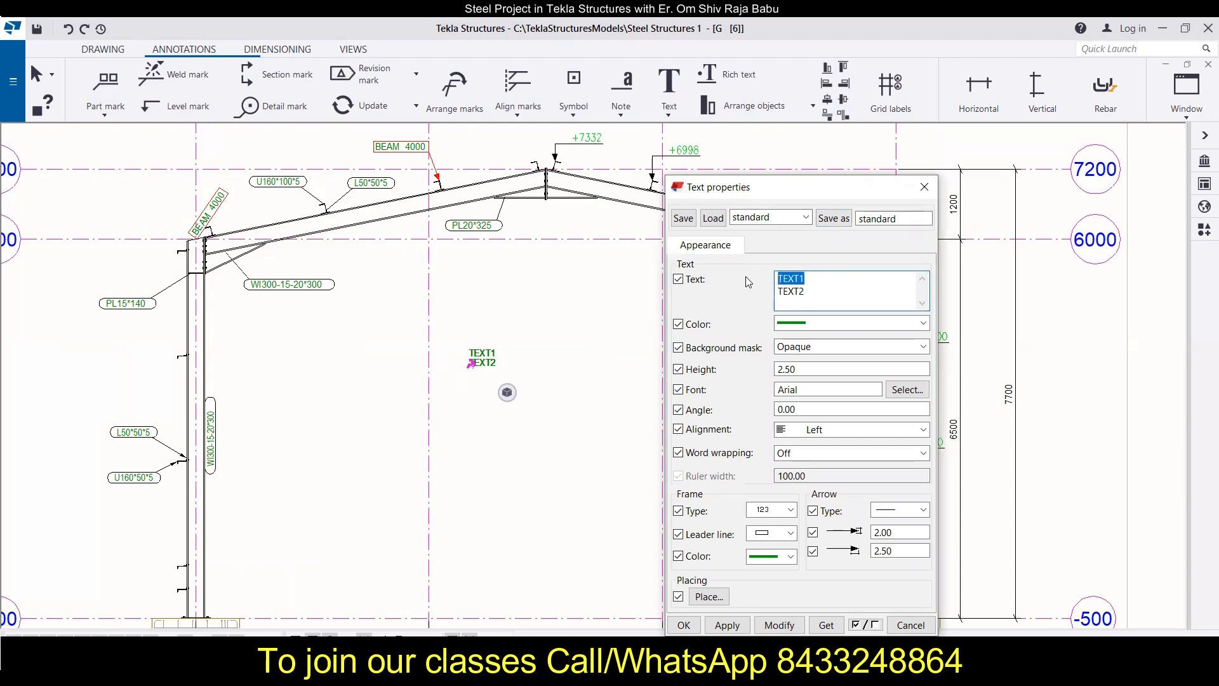
{"action": "type", "text": "Steel Structure"}
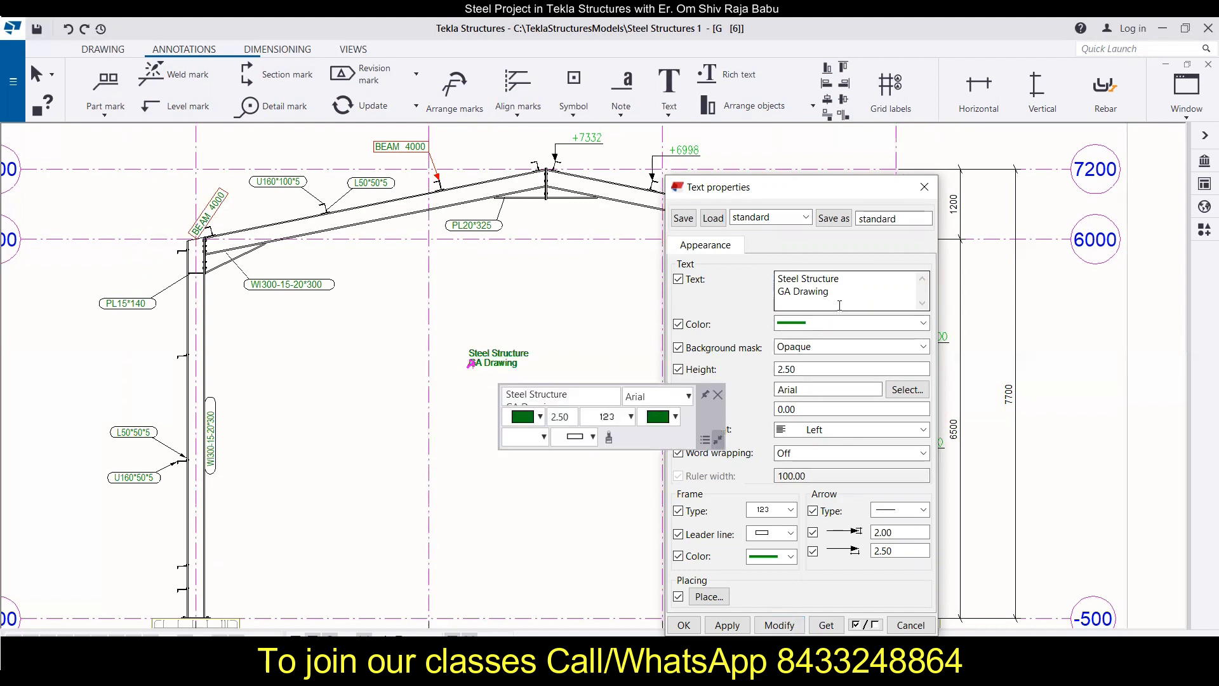
Step: Format the title text with black color, an opaque background mask and a height of 10, and apply the changes
{"action": "left_click", "coordinate": [825, 323]}
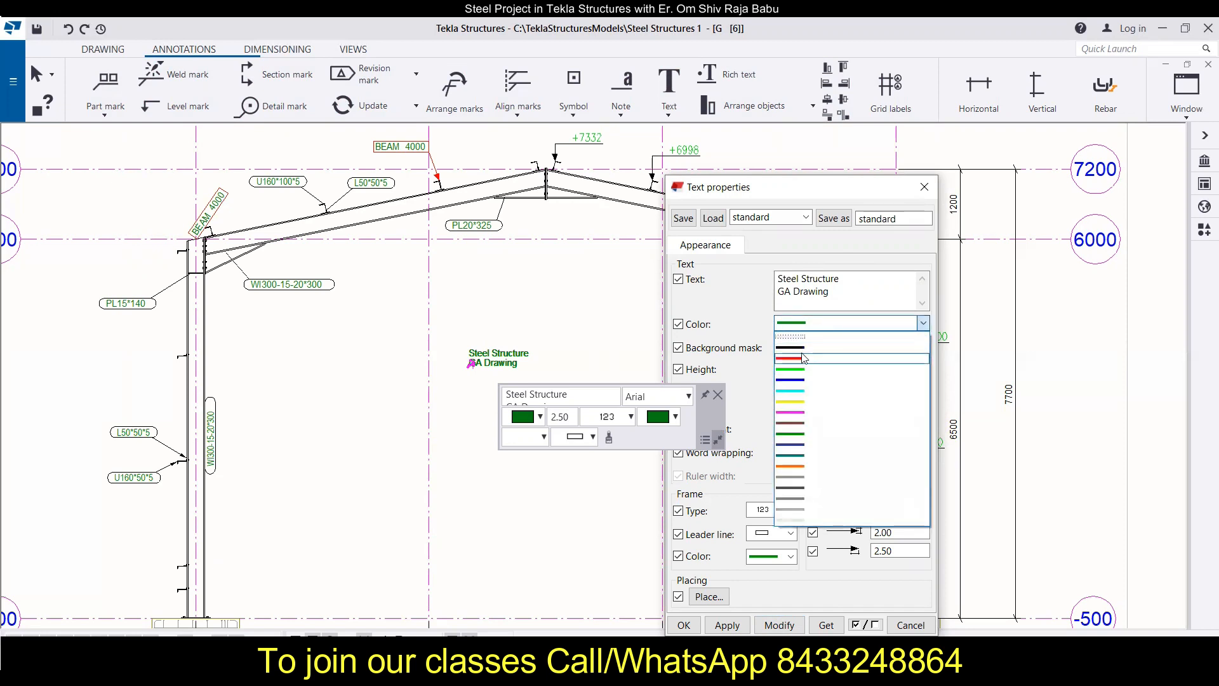
{"action": "left_click", "coordinate": [803, 350]}
{"action": "left_click", "coordinate": [813, 348]}
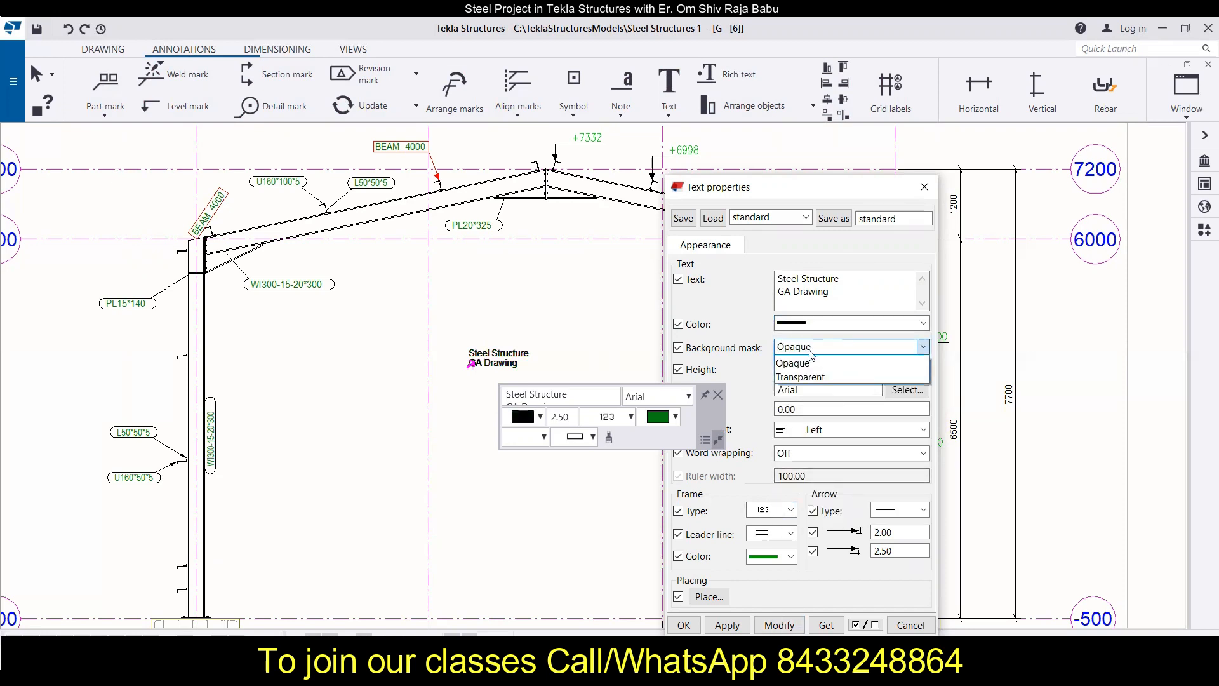
{"action": "left_click", "coordinate": [808, 366]}
{"action": "key", "text": "Tab"}
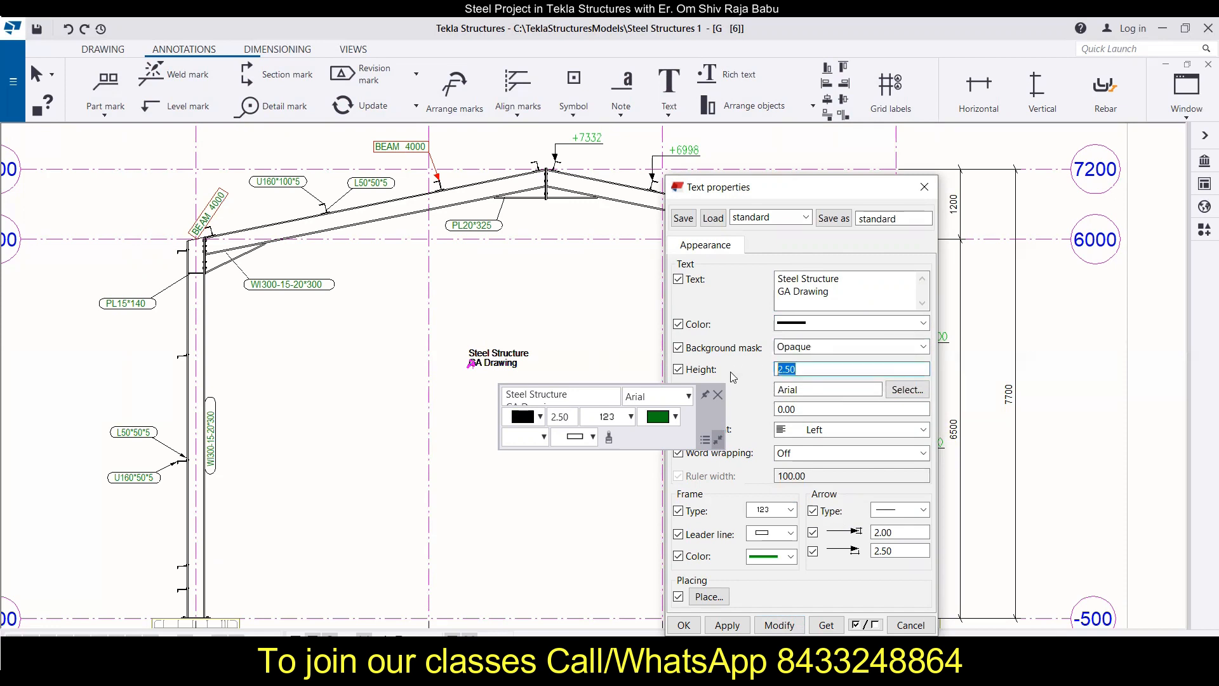
{"action": "type", "text": "10"}
{"action": "left_click", "coordinate": [779, 625]}
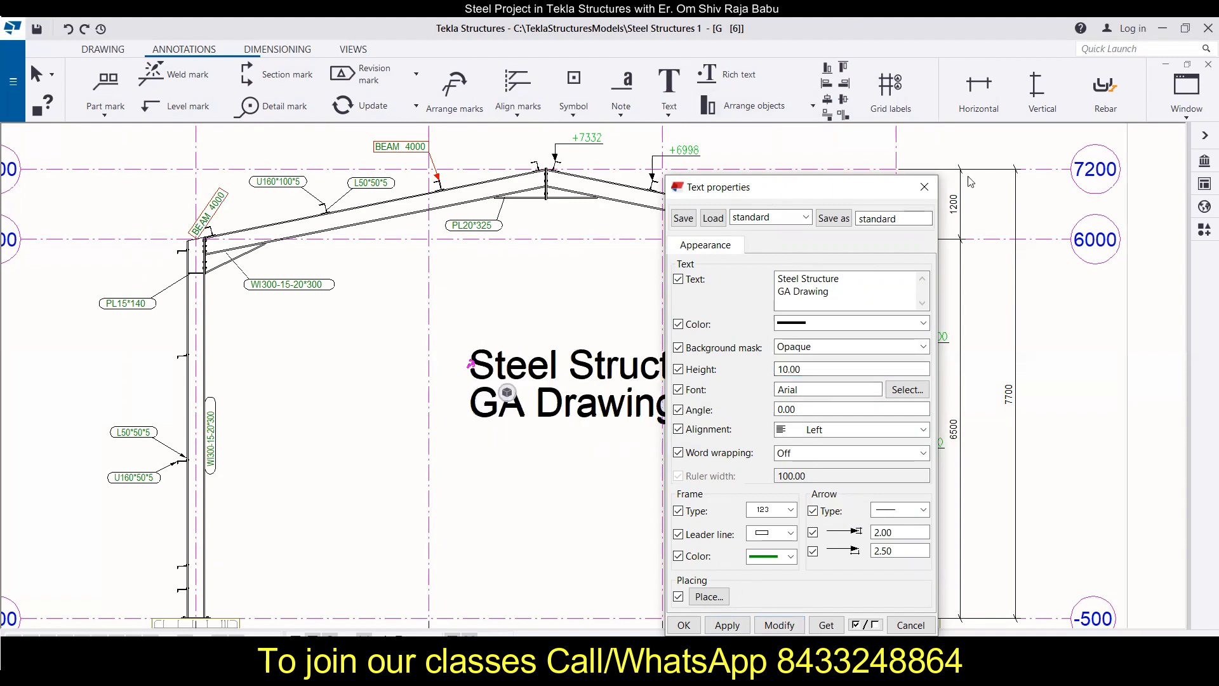
Step: Change the title text's font to Times New Roman, Regular, size 12, and apply it to the drawing
{"action": "left_click_drag", "start_coordinate": [969, 183], "coordinate": [970, 169]}
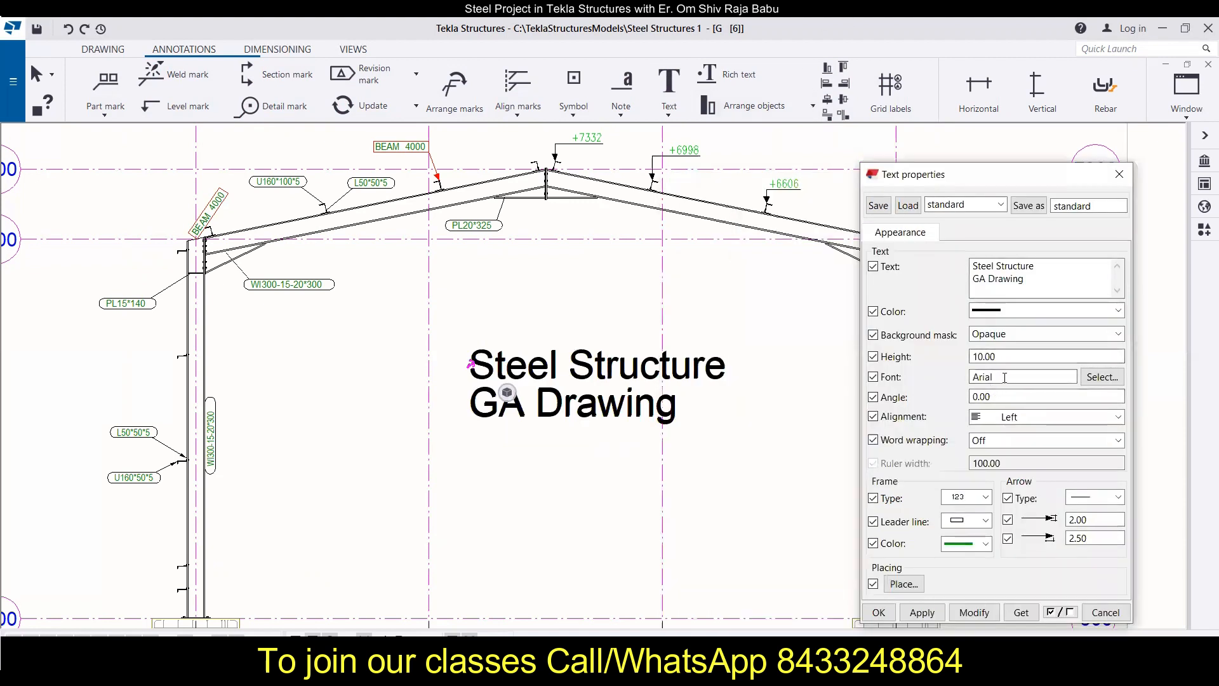
{"action": "left_click", "coordinate": [1101, 376]}
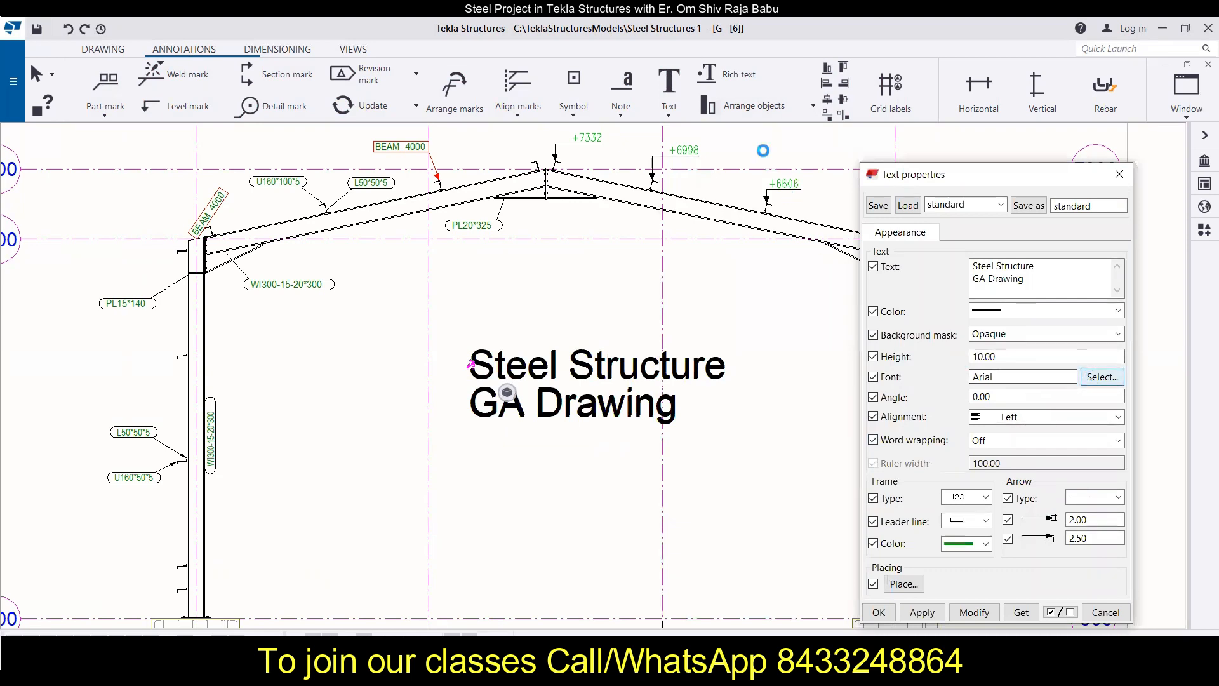
{"action": "scroll", "coordinate": [954, 386], "scroll_direction": "down", "scroll_amount": 5}
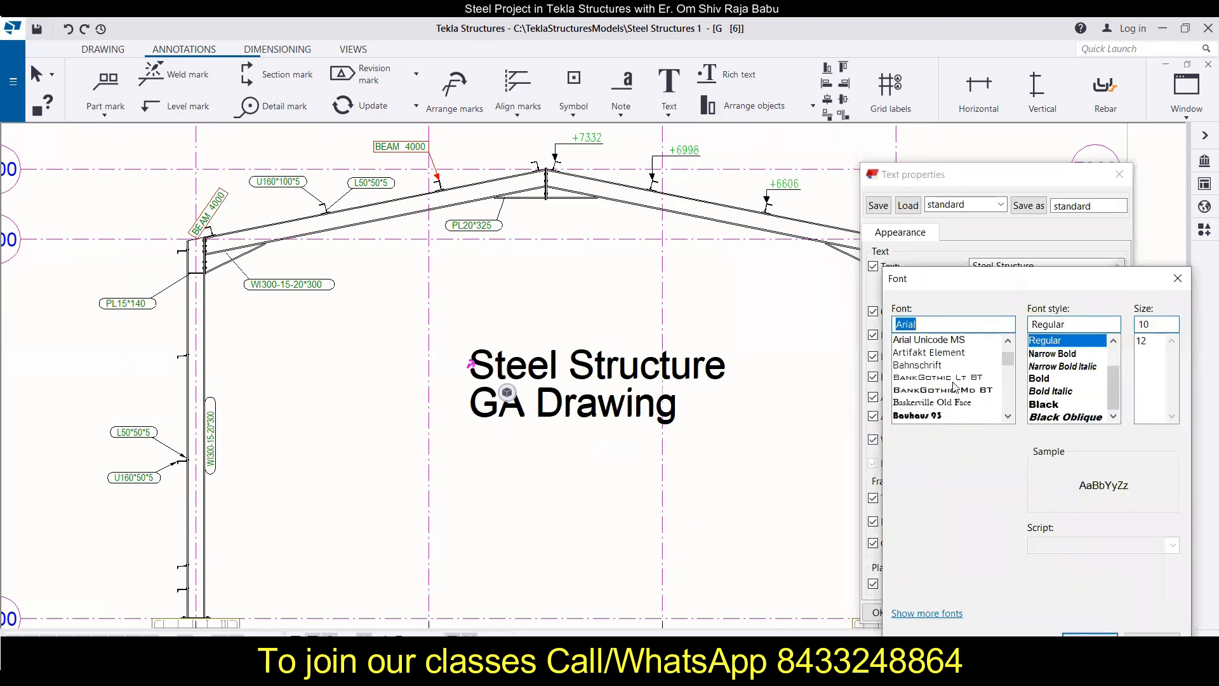
{"action": "scroll", "coordinate": [955, 385], "scroll_direction": "down", "scroll_amount": 10}
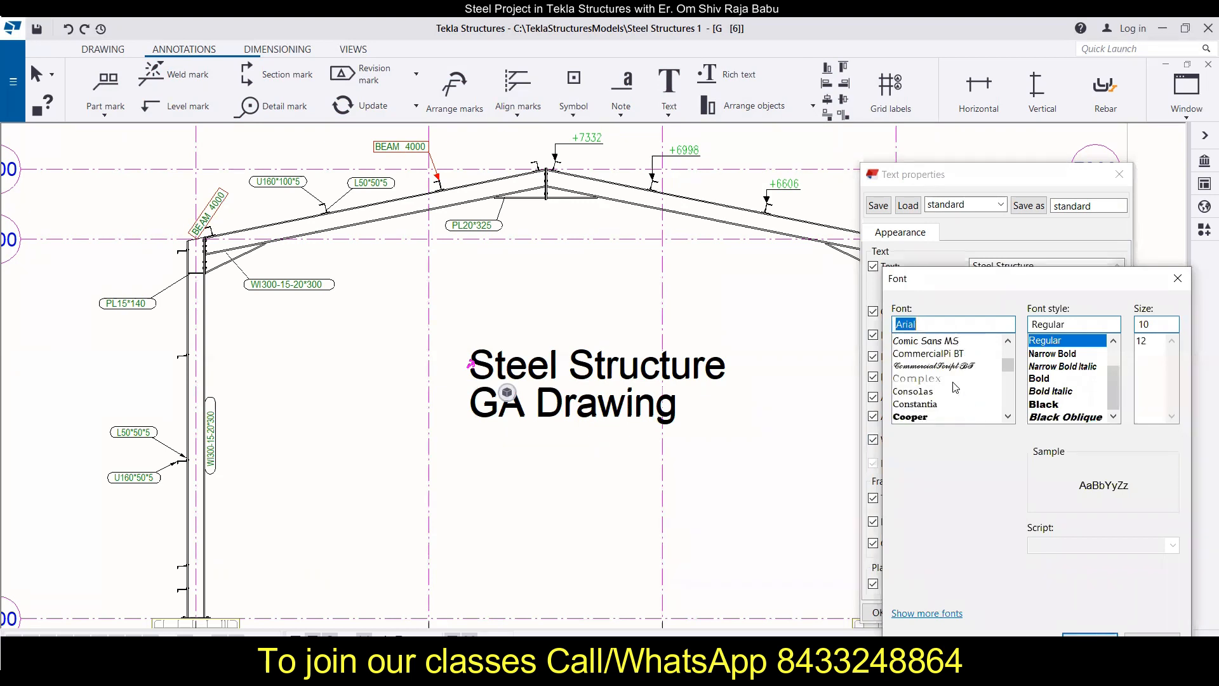
{"action": "scroll", "coordinate": [951, 379], "scroll_direction": "down", "scroll_amount": 5}
{"action": "type", "text": "t"}
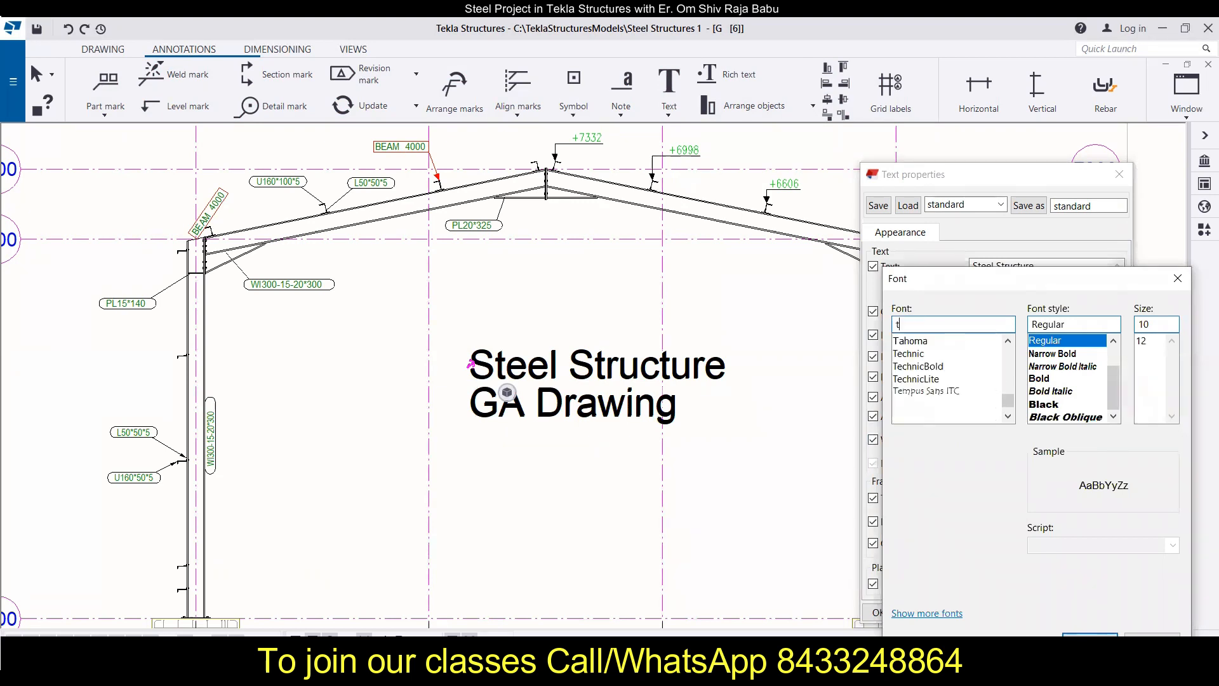
{"action": "type", "text": "im"}
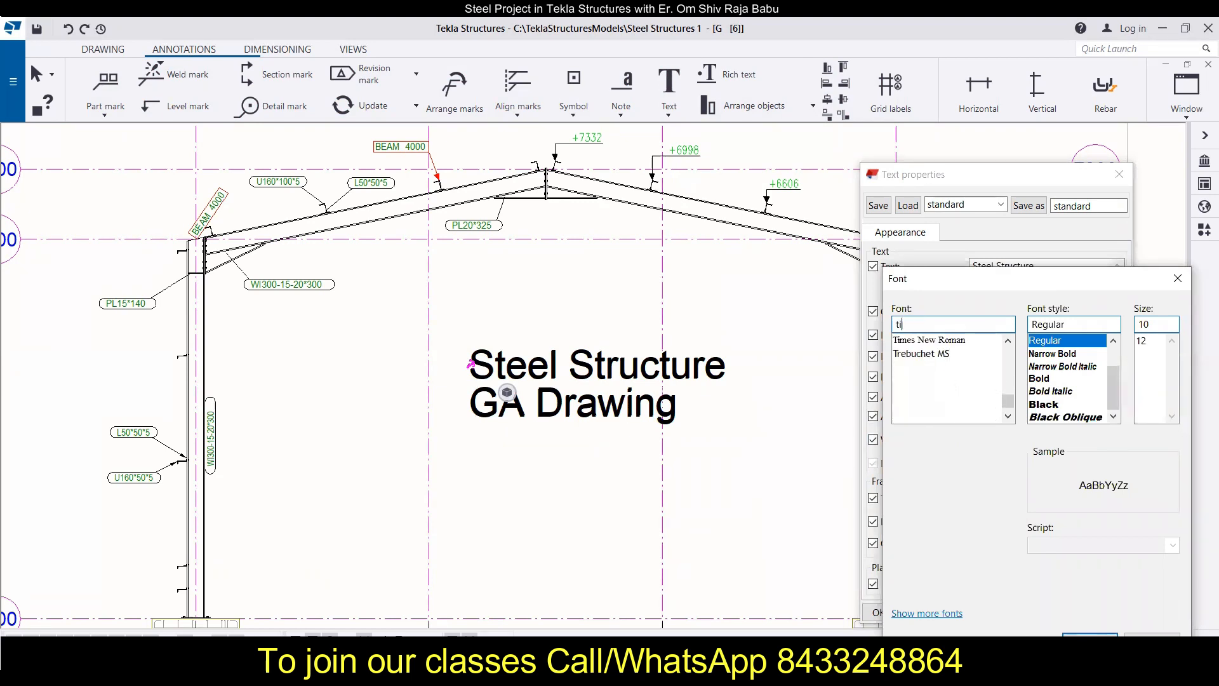
{"action": "left_click", "coordinate": [963, 342]}
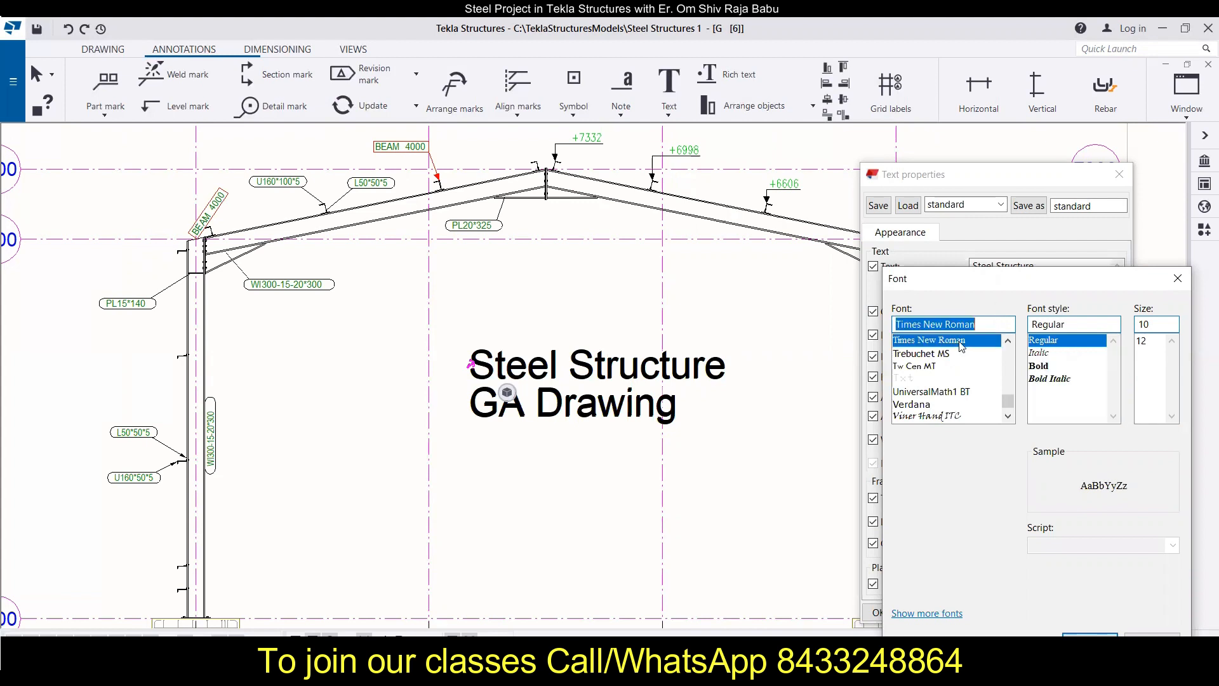
{"action": "left_click", "coordinate": [1143, 342]}
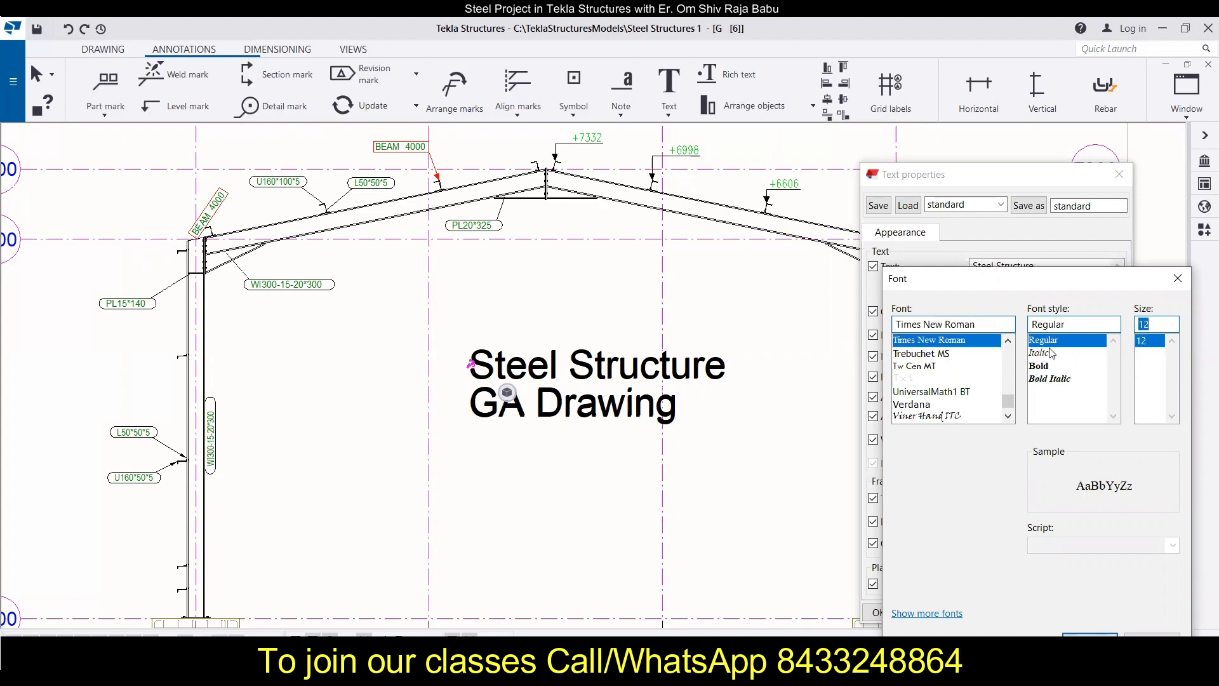
{"action": "left_click", "coordinate": [1090, 640]}
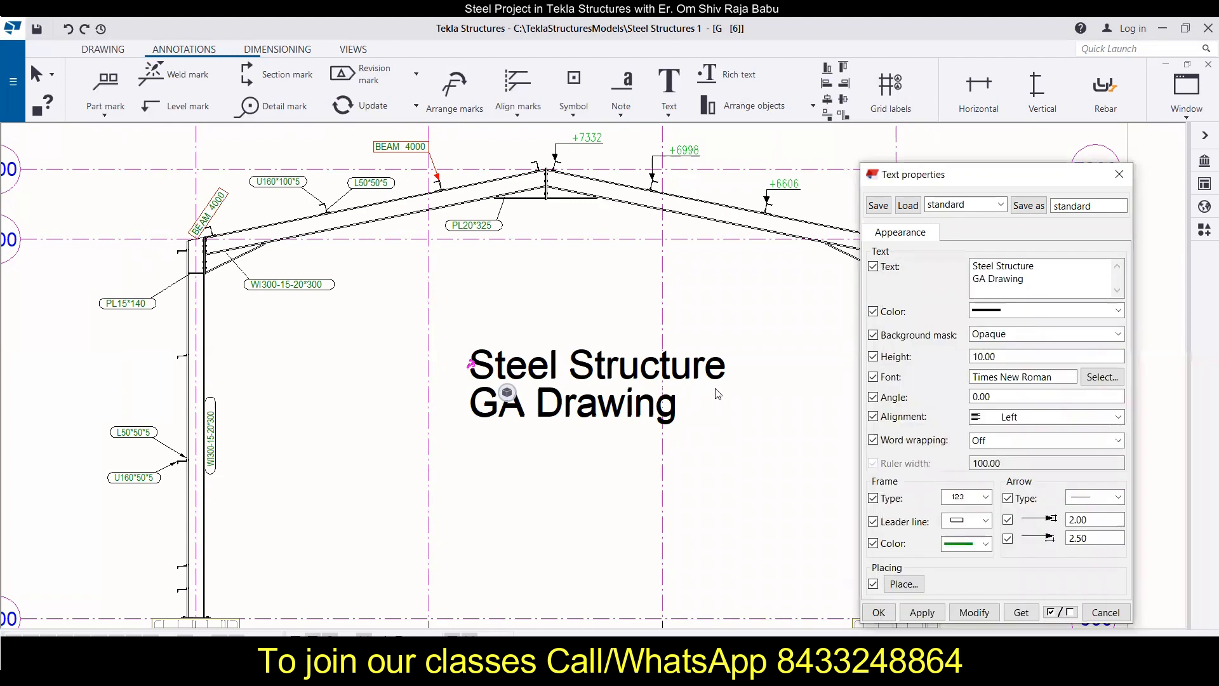
{"action": "left_click", "coordinate": [974, 612]}
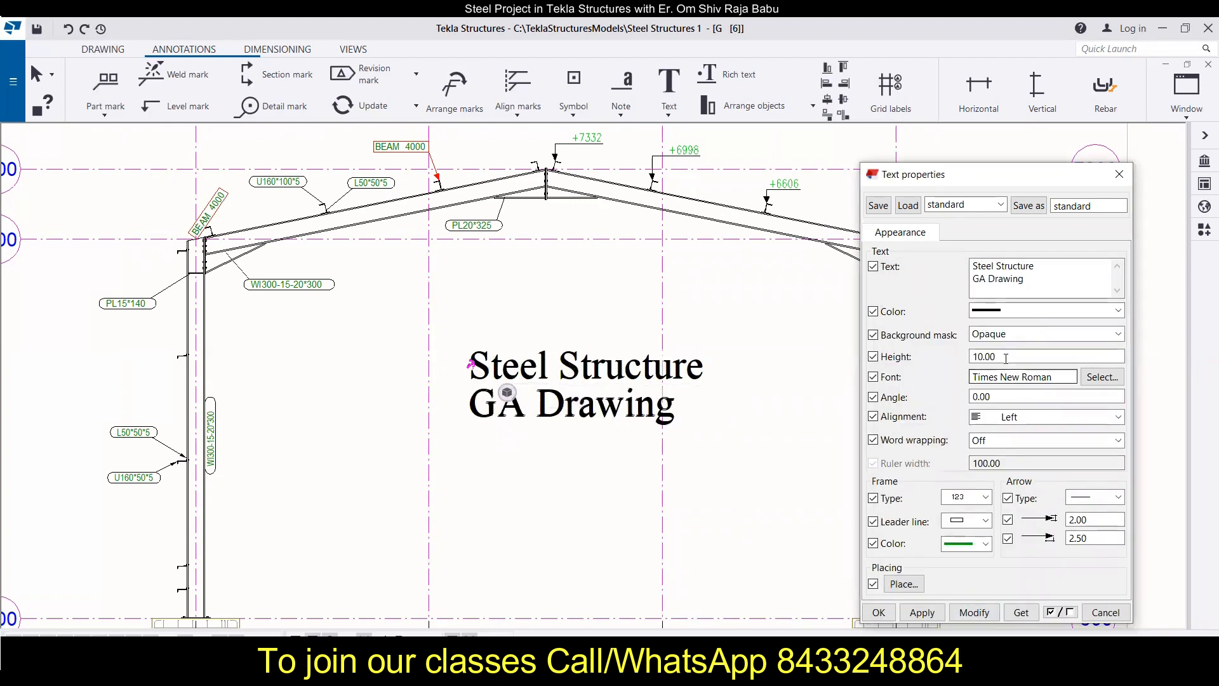
Step: Rotate the title text to an angle of 45 degrees and apply it
{"action": "left_click", "coordinate": [1007, 398]}
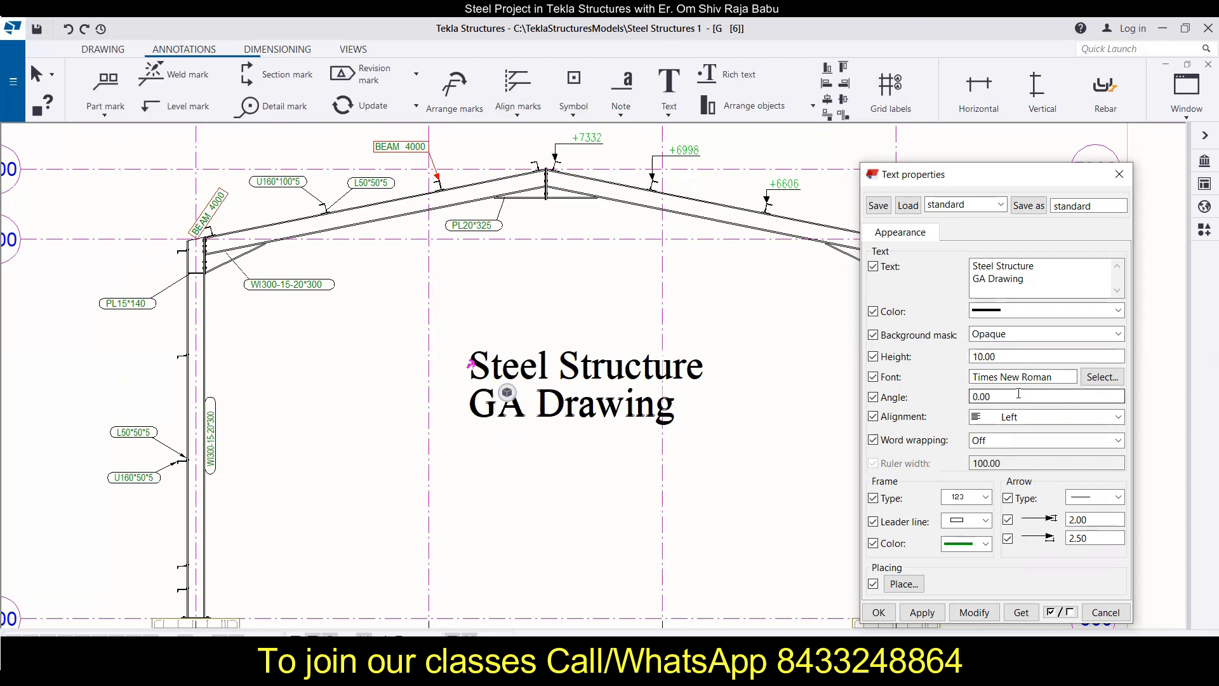
{"action": "left_click_drag", "start_coordinate": [1013, 395], "coordinate": [942, 400]}
{"action": "type", "text": "45.00"}
{"action": "left_click", "coordinate": [974, 613]}
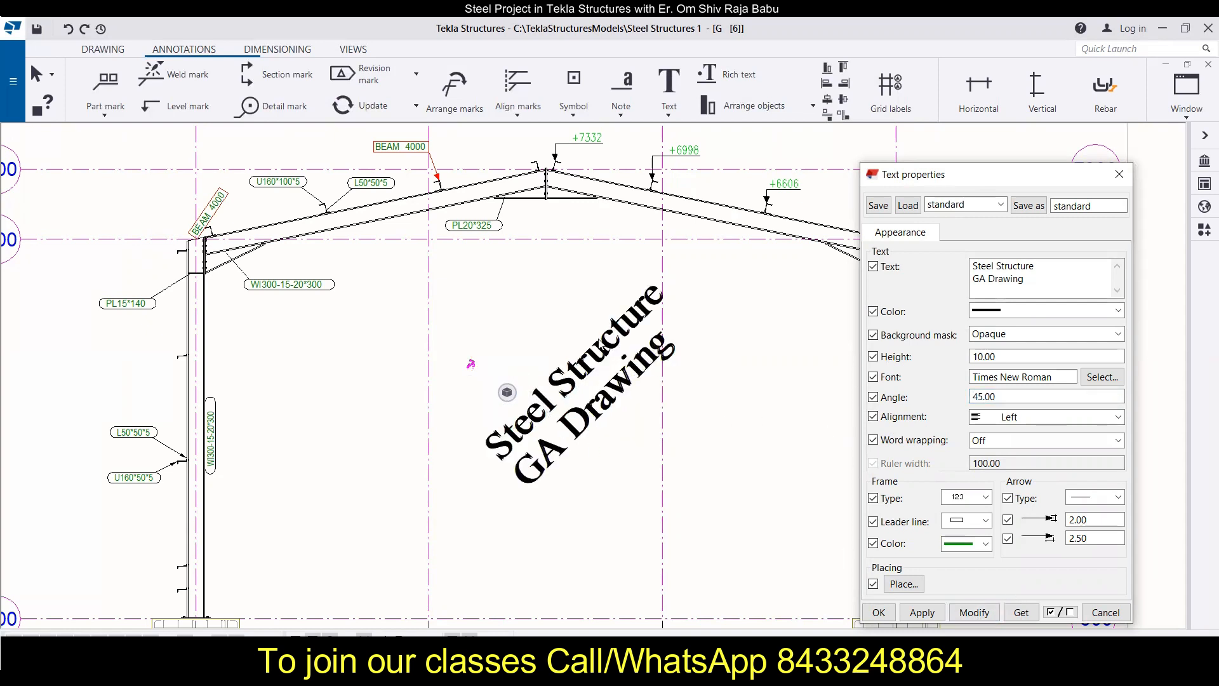
Step: Set the title text's angle to 0 and its alignment to Center, and apply both changes
{"action": "left_click_drag", "start_coordinate": [999, 396], "coordinate": [952, 400]}
{"action": "type", "text": "0"}
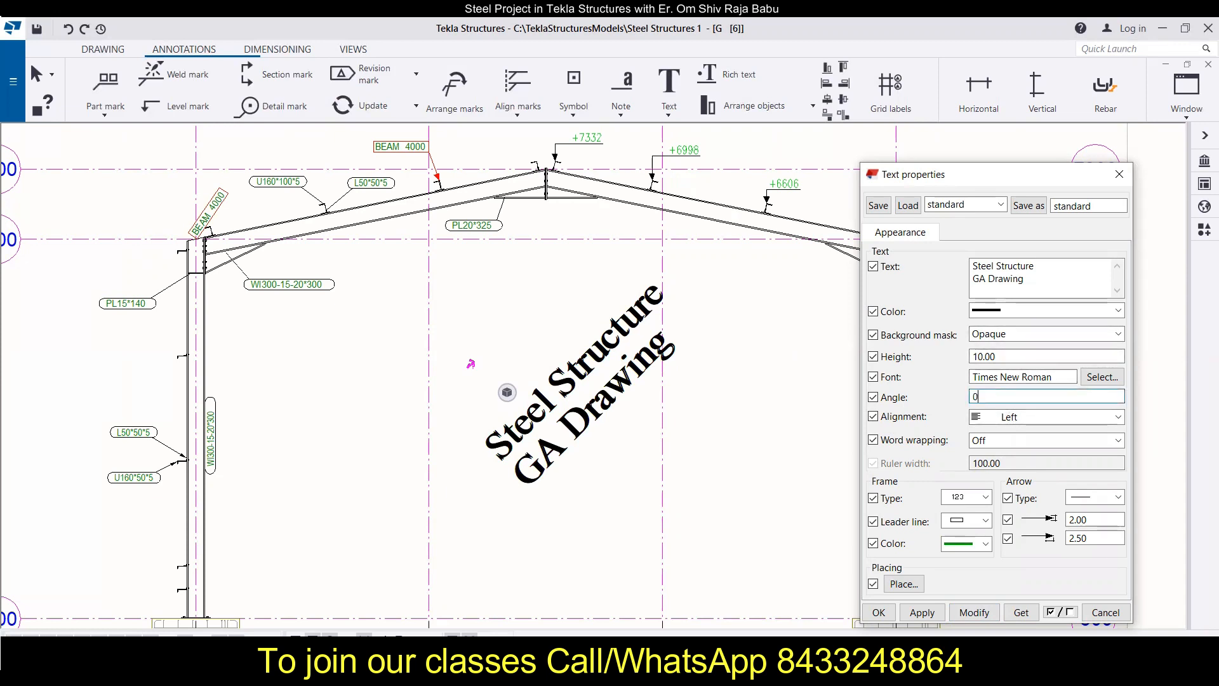
{"action": "left_click", "coordinate": [1017, 418]}
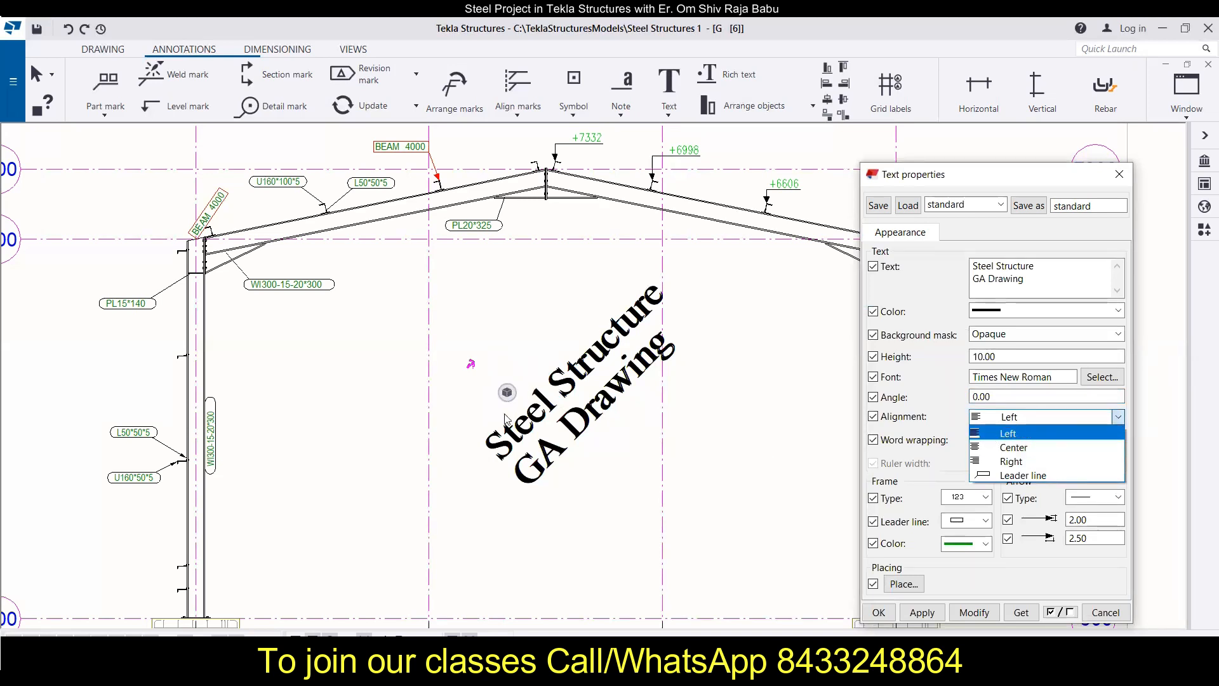
{"action": "left_click", "coordinate": [992, 449]}
{"action": "left_click", "coordinate": [974, 612]}
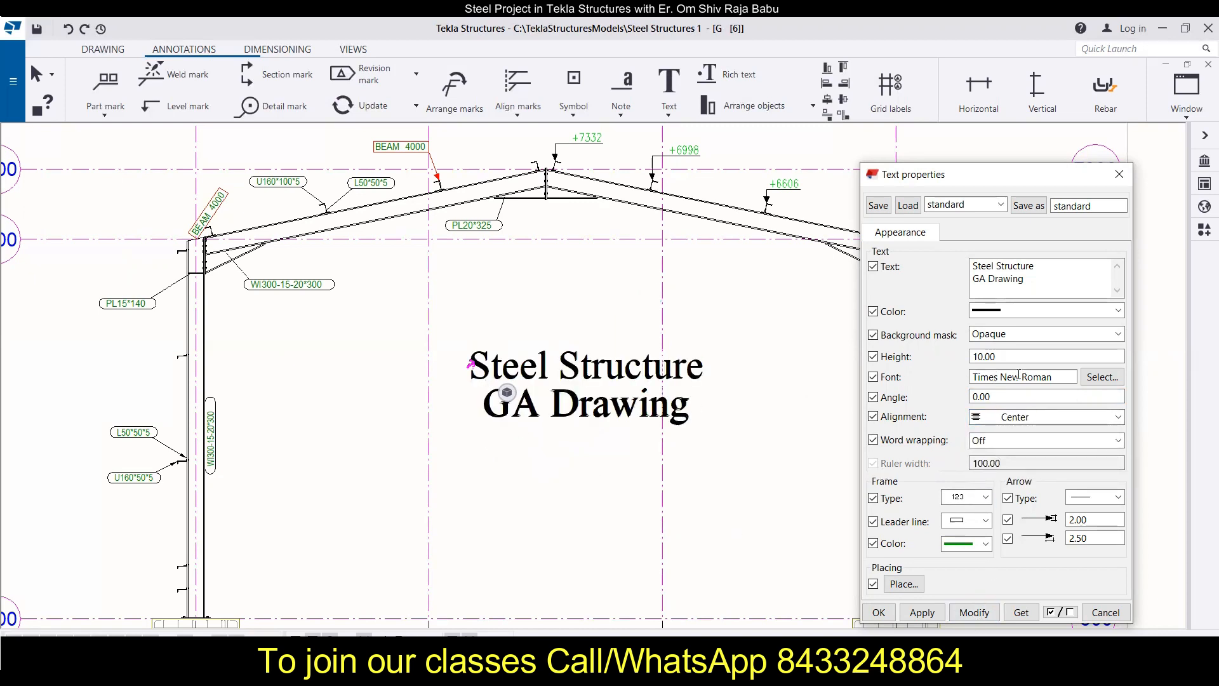
Step: Turn on word wrapping for the title text and apply it to the drawing
{"action": "left_click", "coordinate": [1013, 416]}
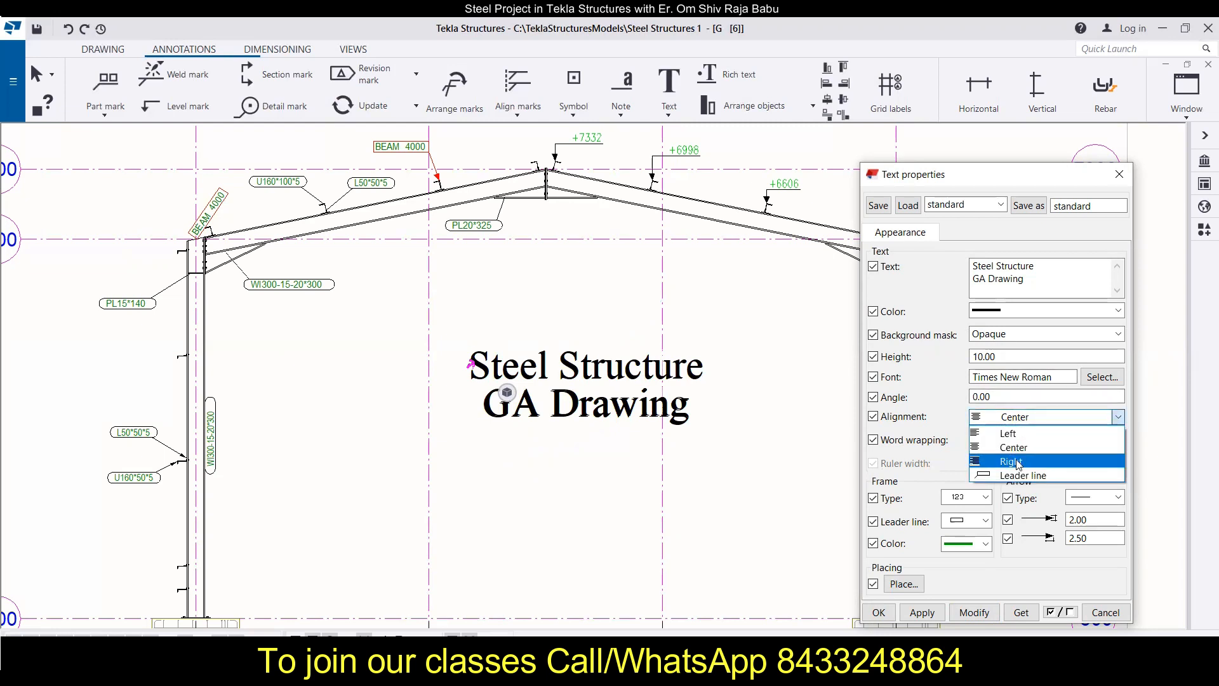
{"action": "left_click", "coordinate": [1035, 418]}
{"action": "left_click", "coordinate": [1023, 441]}
{"action": "left_click", "coordinate": [1023, 440]}
{"action": "left_click", "coordinate": [1023, 441]}
{"action": "left_click", "coordinate": [1023, 441]}
{"action": "left_click", "coordinate": [990, 457]}
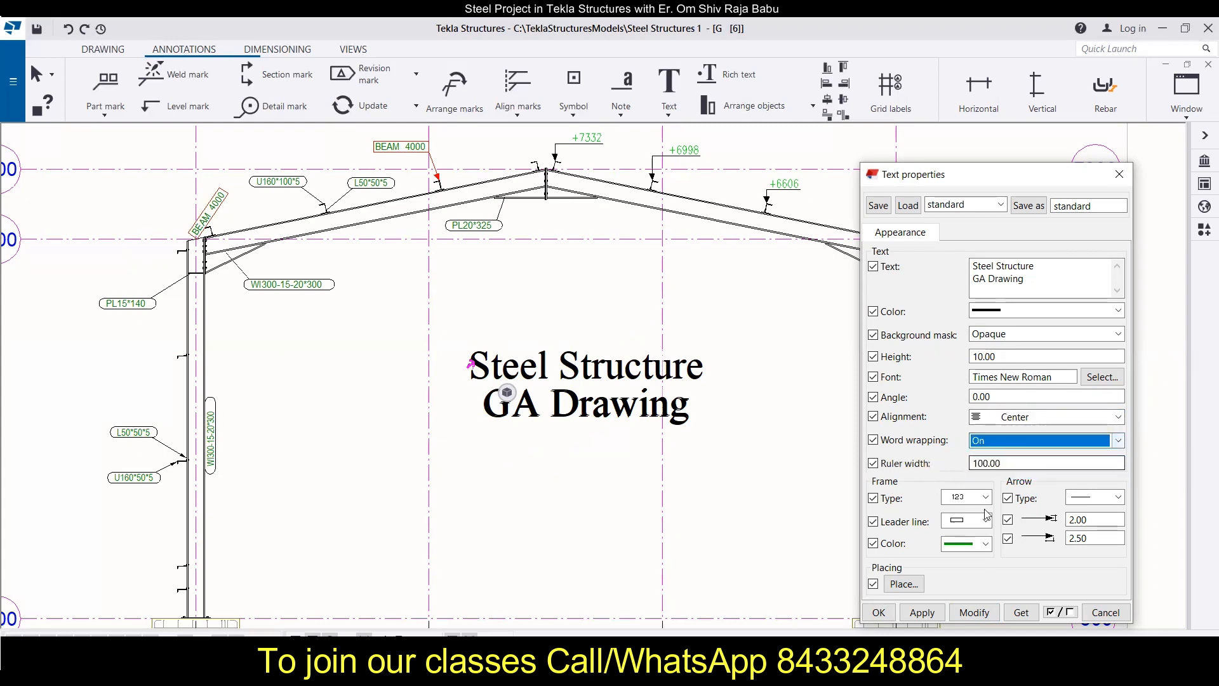
{"action": "left_click", "coordinate": [974, 613]}
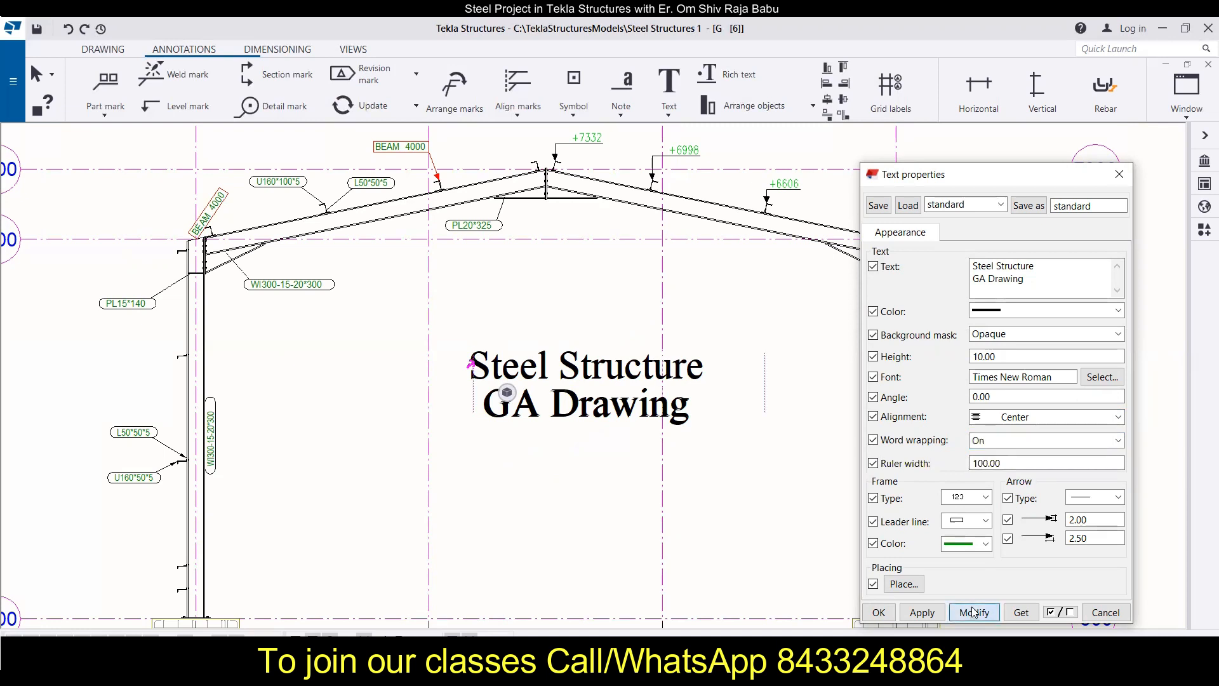
Step: Turn word wrapping off for the title text and apply the change
{"action": "left_click", "coordinate": [1014, 441]}
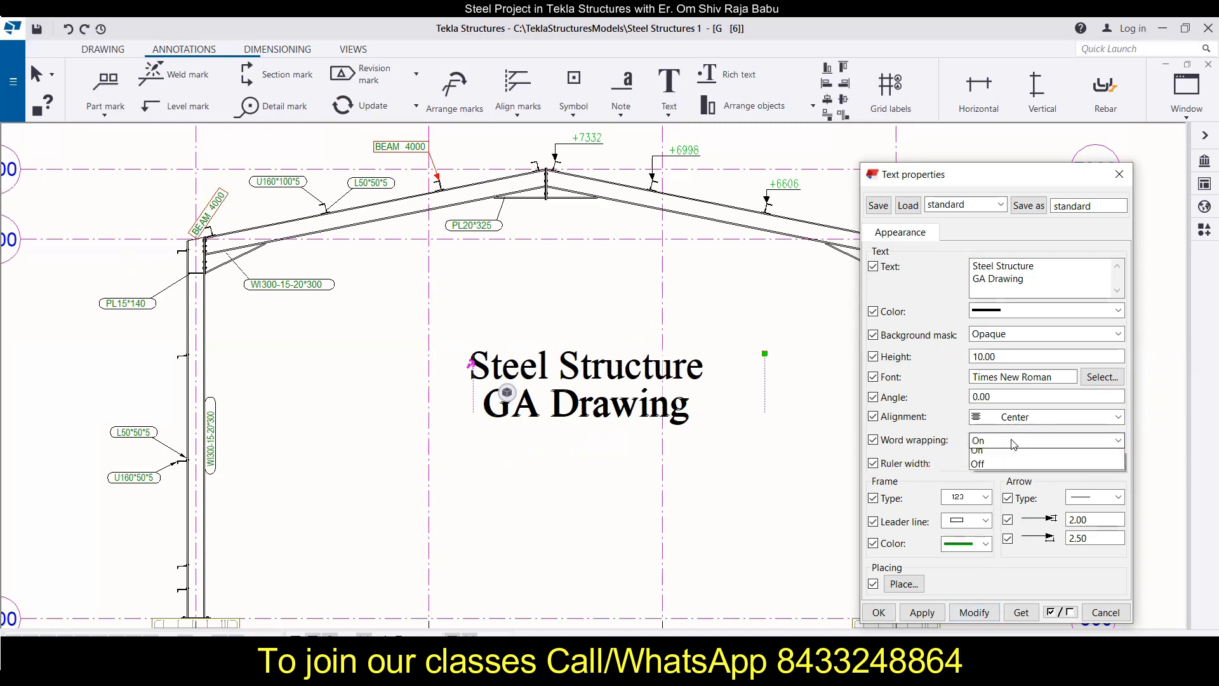
{"action": "left_click", "coordinate": [991, 468]}
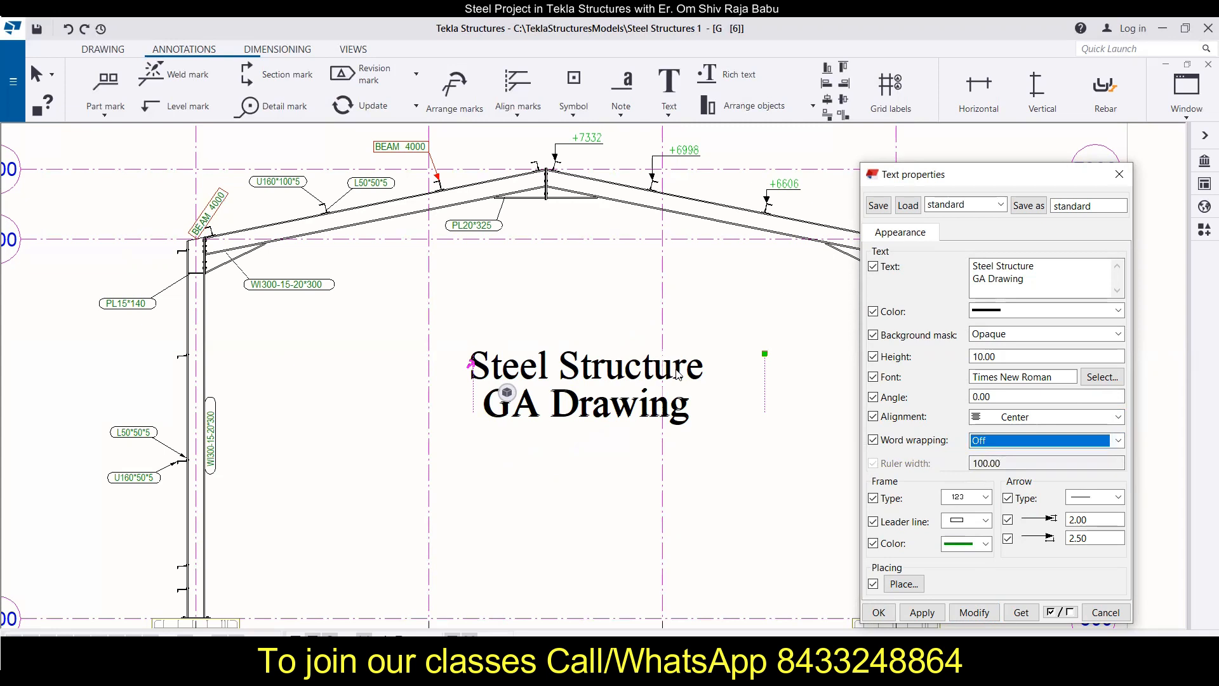
{"action": "left_click", "coordinate": [973, 612]}
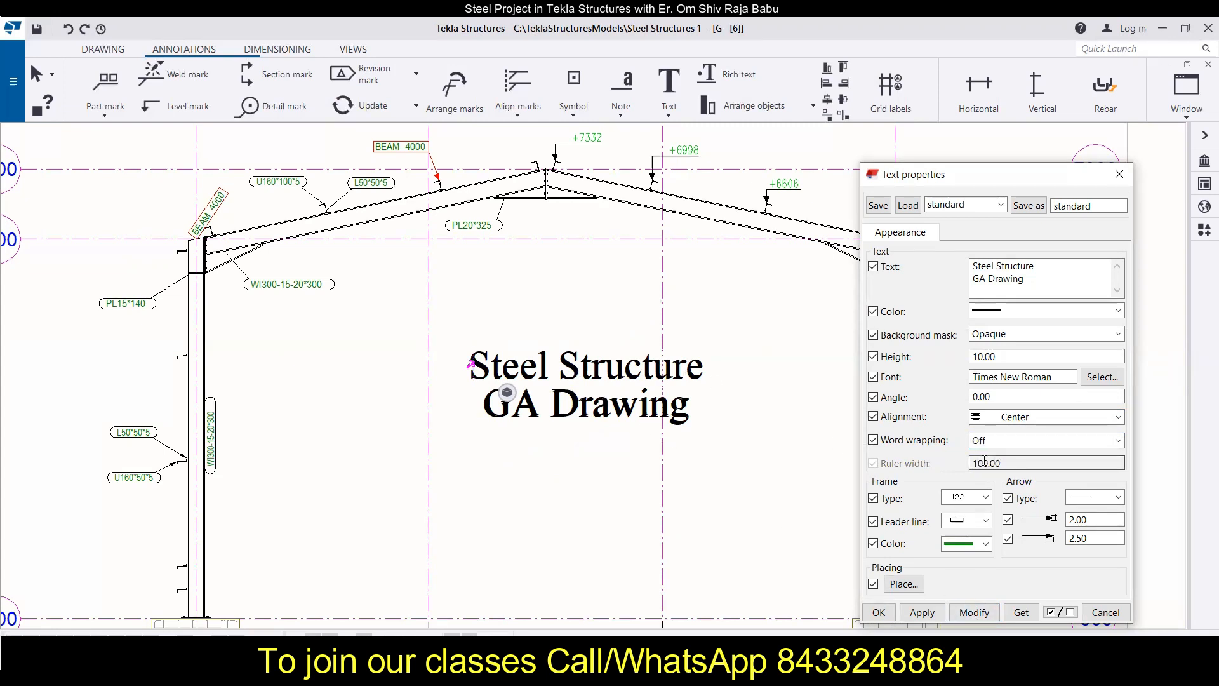
Step: Switch word wrapping back on for the title text and apply the change to the drawing
{"action": "left_click", "coordinate": [995, 443]}
{"action": "left_click", "coordinate": [996, 446]}
{"action": "left_click", "coordinate": [995, 446]}
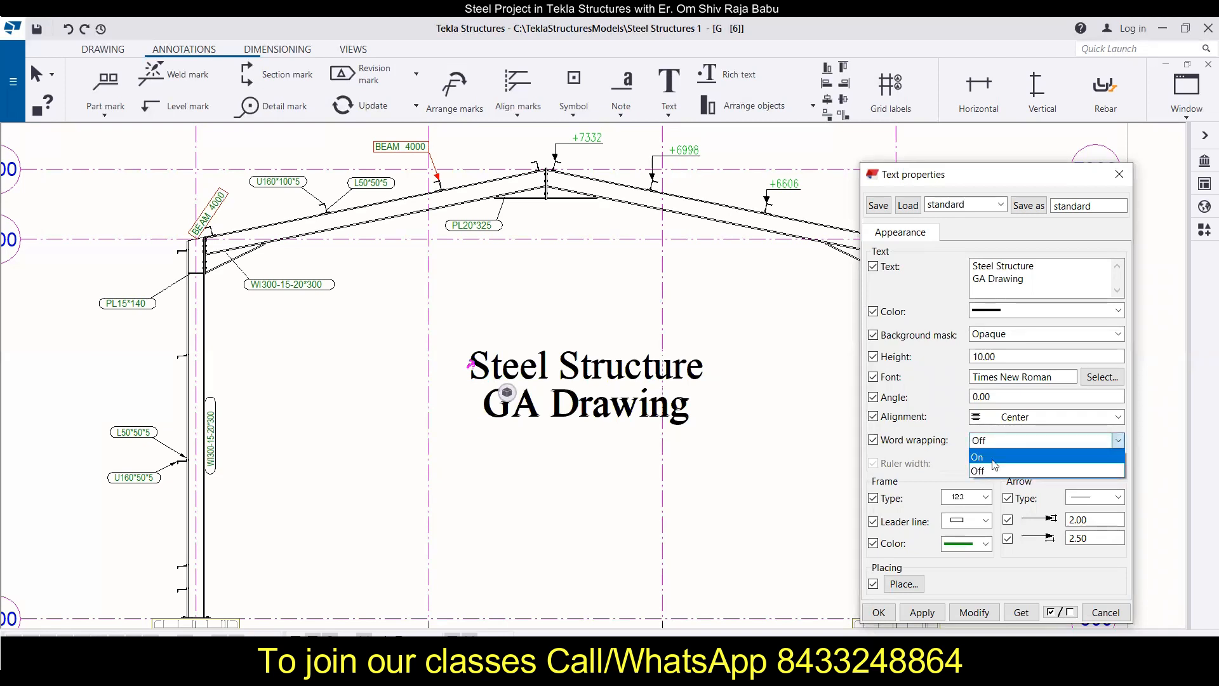
{"action": "left_click", "coordinate": [995, 457]}
{"action": "left_click", "coordinate": [961, 613]}
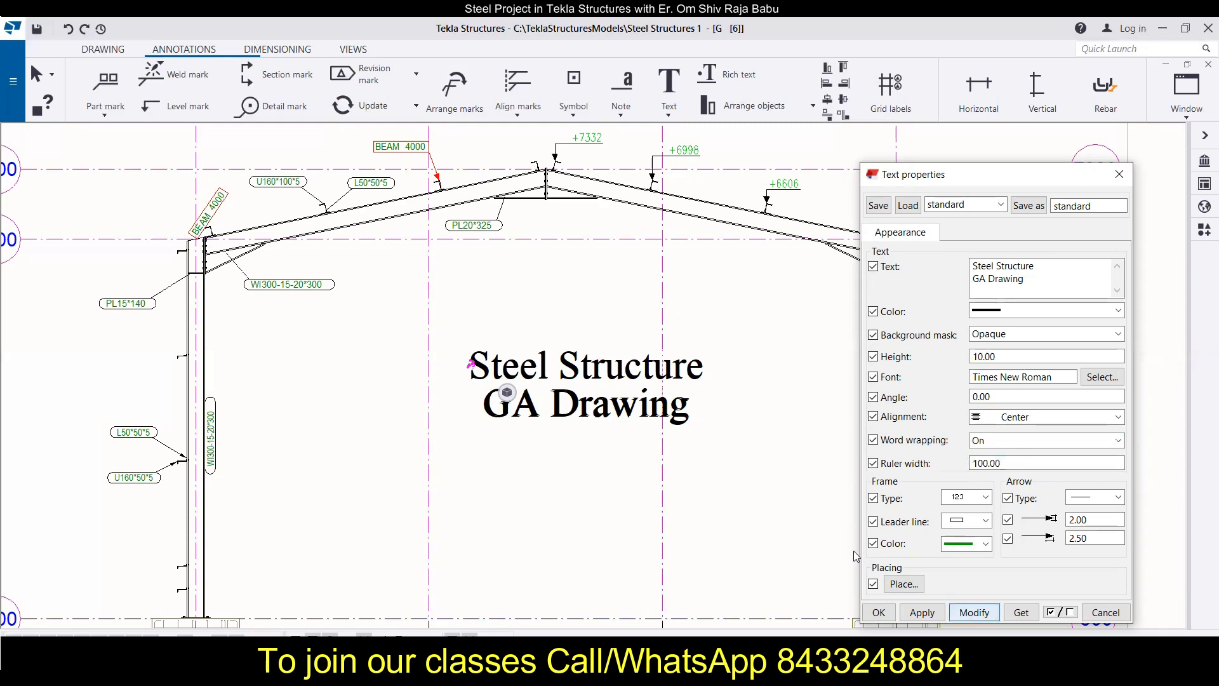
Step: Shift the title text slightly down and to the left, and turn its word wrapping off again
{"action": "left_click_drag", "start_coordinate": [766, 358], "coordinate": [731, 374]}
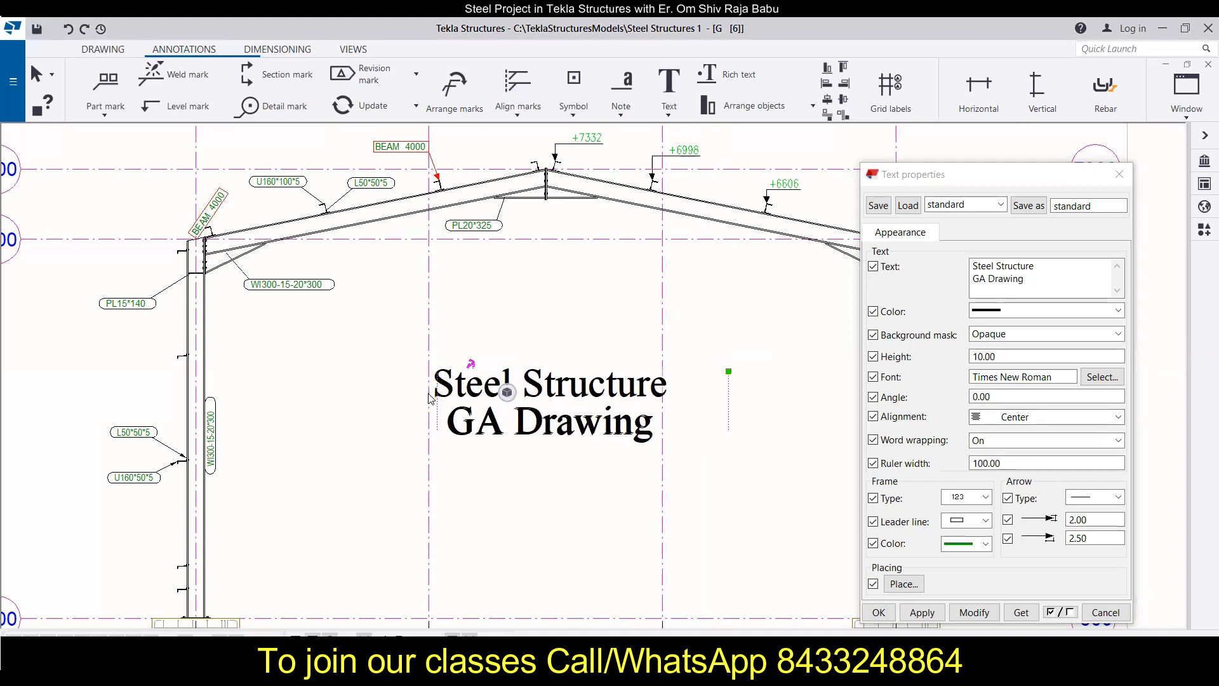
{"action": "mouse_move", "coordinate": [436, 408]}
{"action": "left_mouse_down"}
{"action": "mouse_move", "coordinate": [486, 407]}
{"action": "mouse_move", "coordinate": [457, 404]}
{"action": "left_mouse_up"}
{"action": "left_click", "coordinate": [1035, 440]}
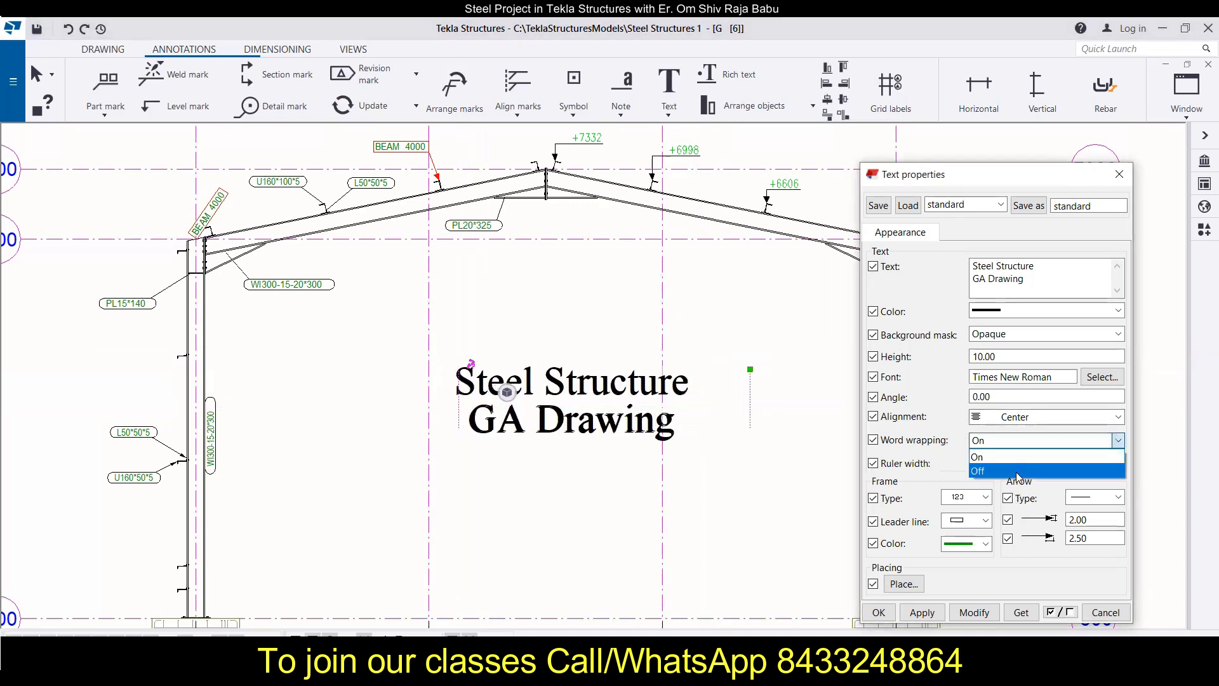
{"action": "left_click", "coordinate": [1017, 471]}
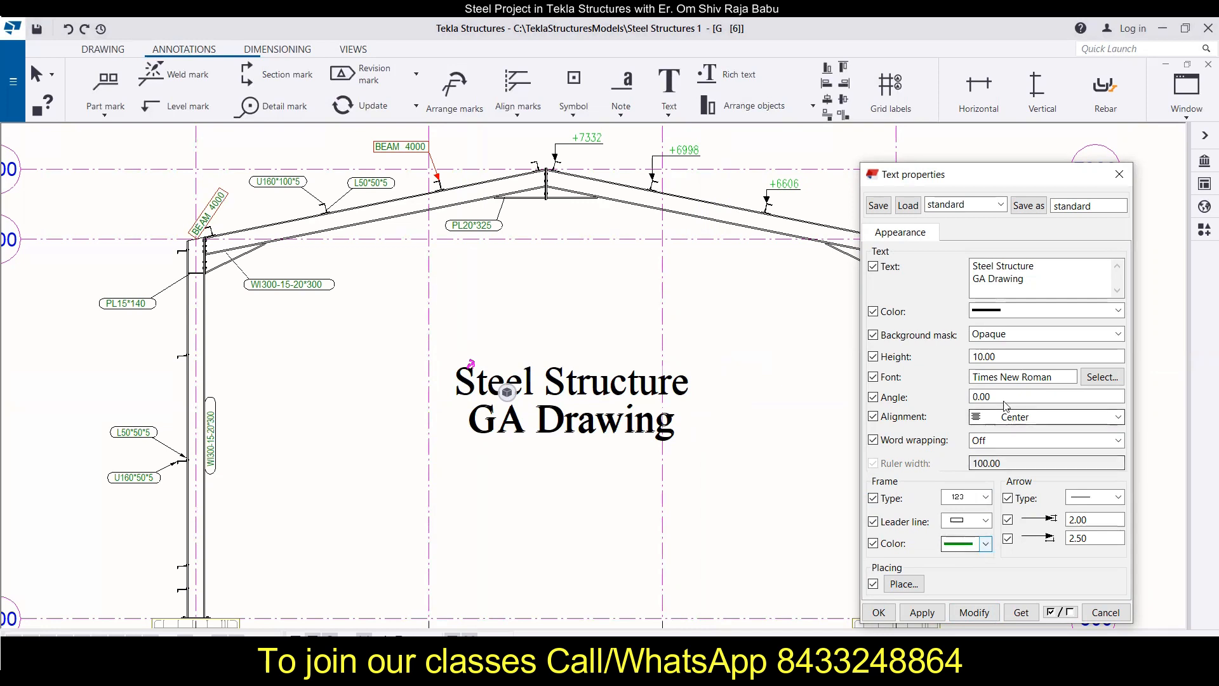
Step: Review the leader line types available for the title text and the matching variants of the Text command
{"action": "left_click", "coordinate": [985, 520]}
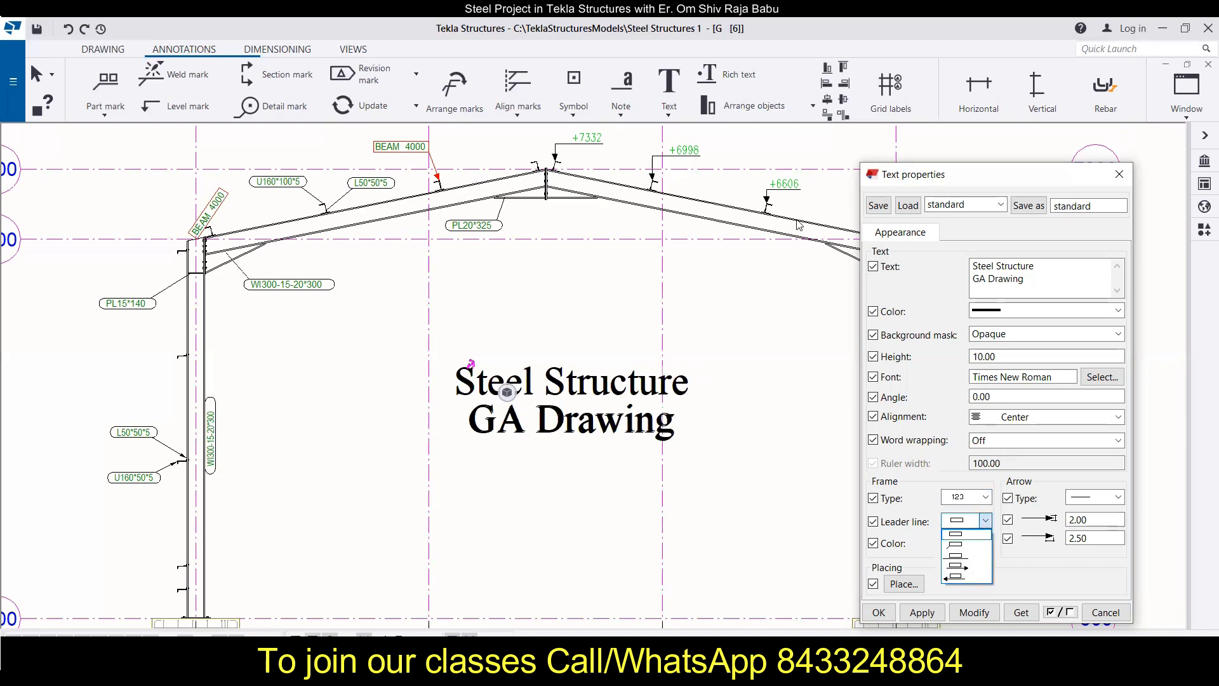
{"action": "left_click", "coordinate": [666, 116]}
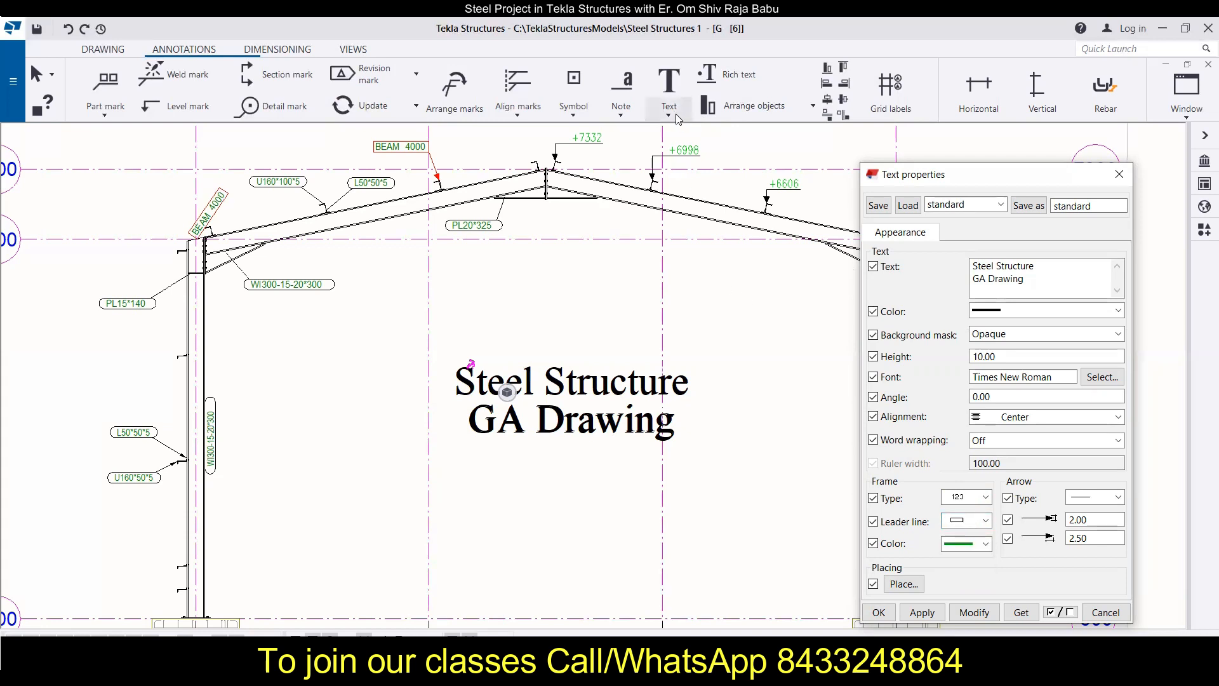
{"action": "left_click", "coordinate": [668, 114]}
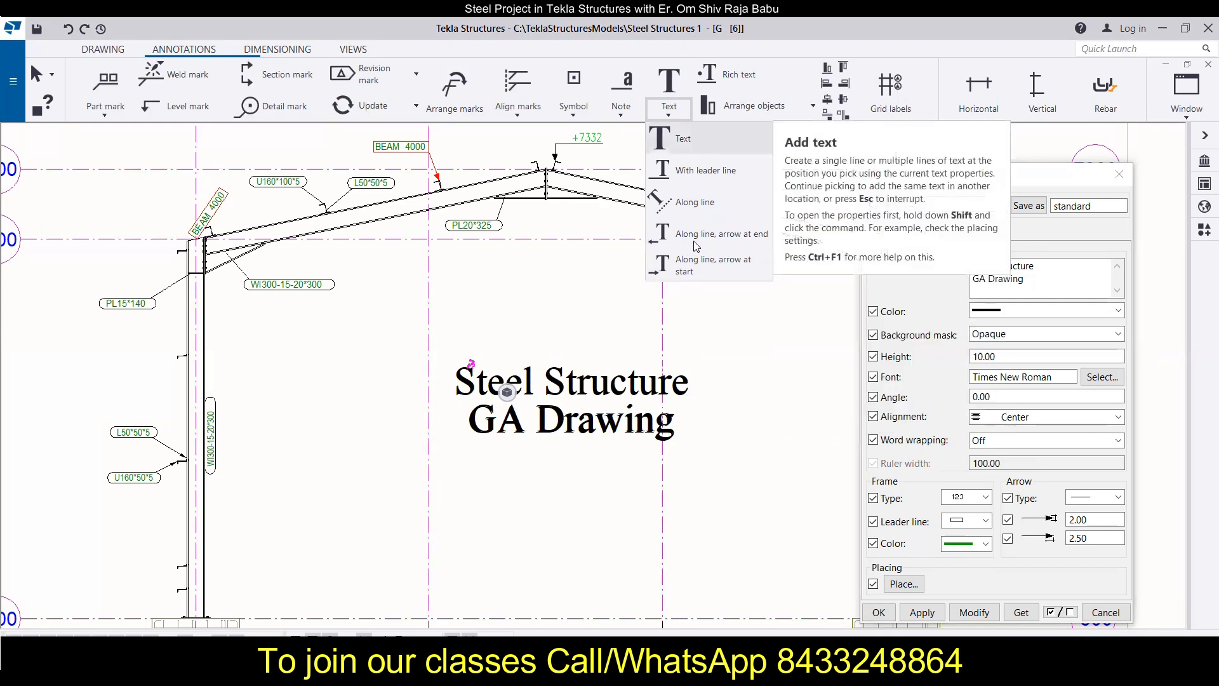
Step: Give the title text a leader line, apply it, and move the text up and right with the leader's end at its lower left
{"action": "left_click", "coordinate": [989, 523]}
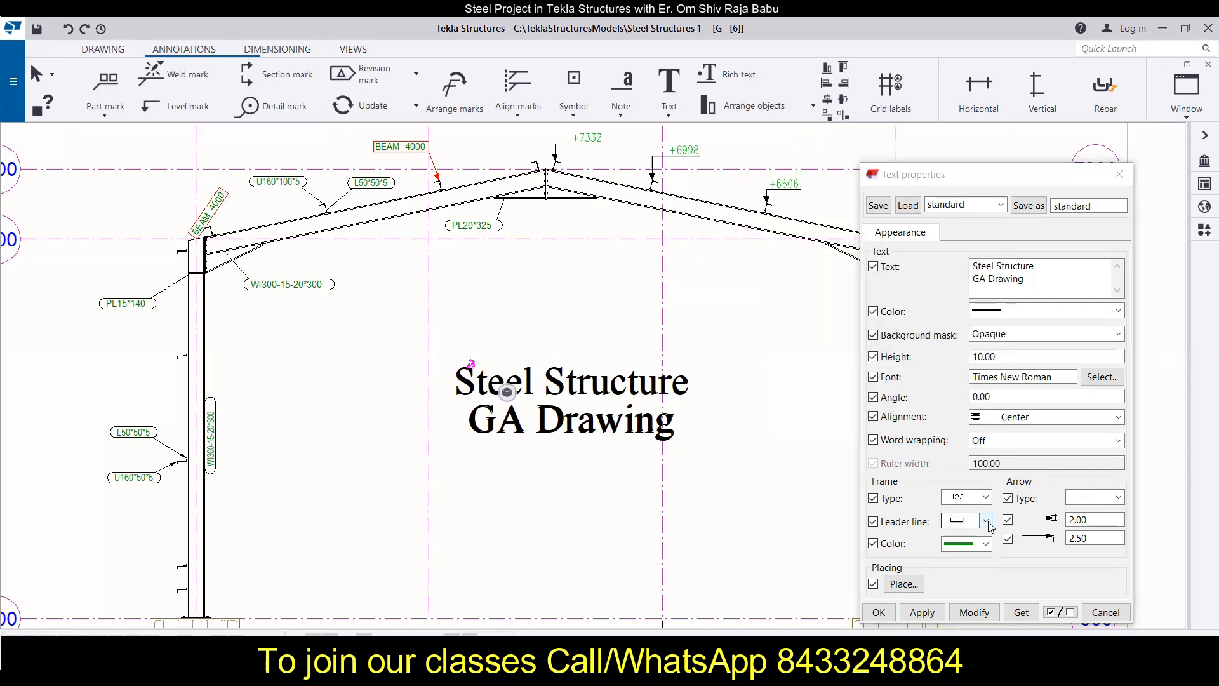
{"action": "left_click", "coordinate": [987, 522]}
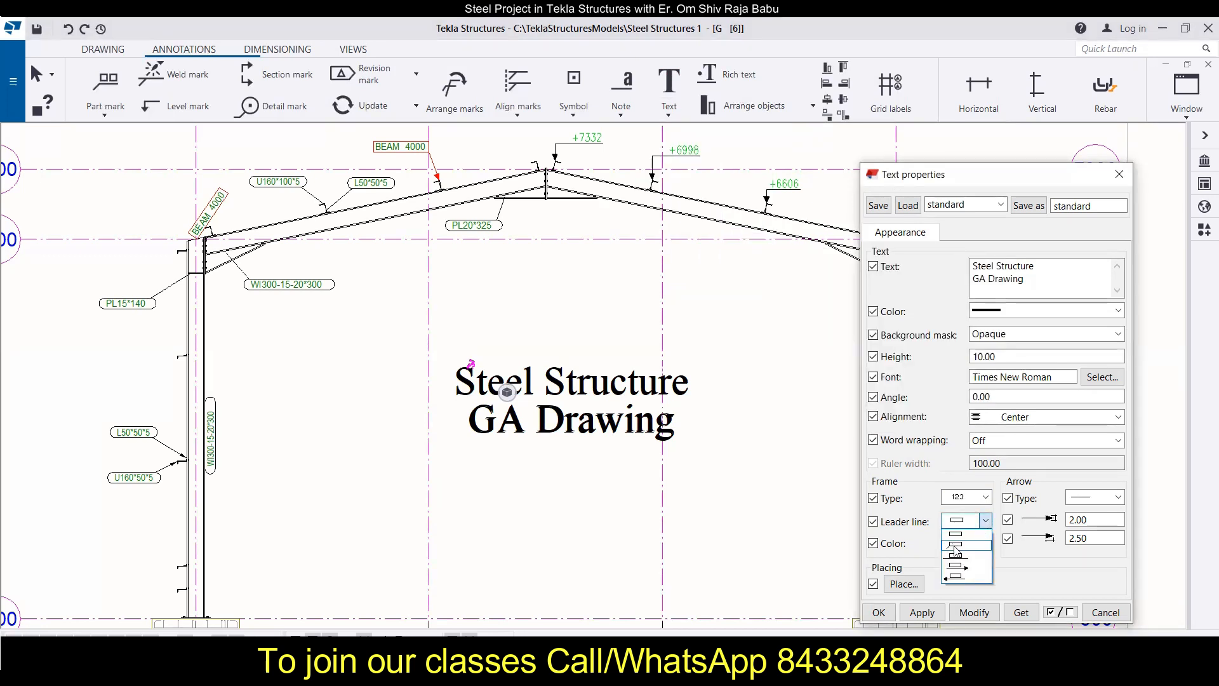
{"action": "left_click", "coordinate": [956, 545]}
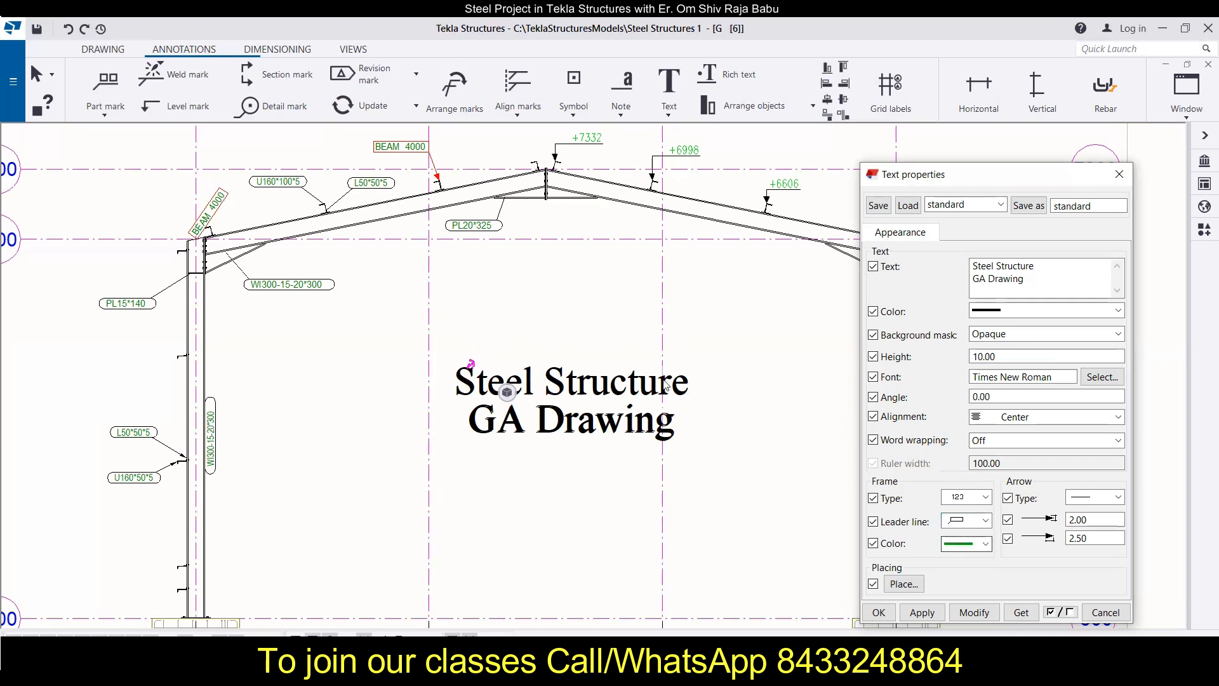
{"action": "left_click", "coordinate": [957, 611]}
{"action": "mouse_move", "coordinate": [453, 399]}
{"action": "left_mouse_down"}
{"action": "mouse_move", "coordinate": [515, 301]}
{"action": "mouse_move", "coordinate": [503, 302]}
{"action": "mouse_move", "coordinate": [526, 308]}
{"action": "left_mouse_up"}
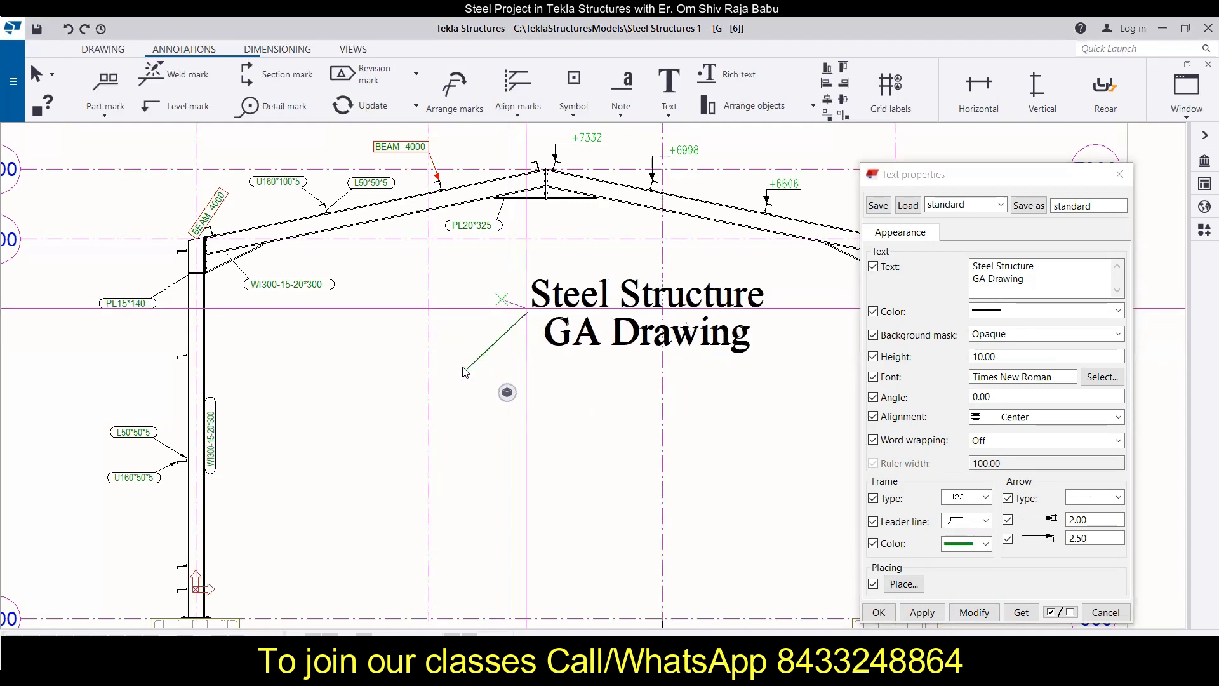
{"action": "left_click_drag", "start_coordinate": [464, 372], "coordinate": [464, 372]}
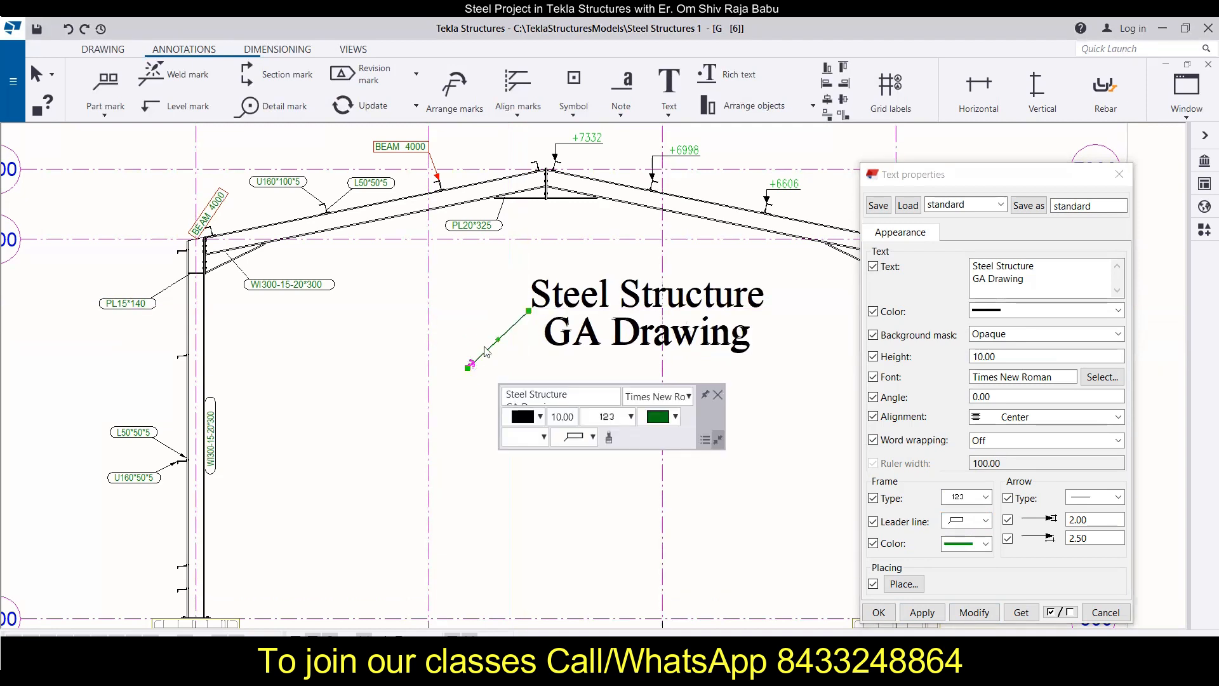
Step: Set the leader's arrow type to a filled circle with both arrow size values at 4, and apply the changes
{"action": "scroll", "coordinate": [491, 343], "scroll_direction": "up", "scroll_amount": 2}
{"action": "scroll", "coordinate": [492, 344], "scroll_direction": "down", "scroll_amount": 1}
{"action": "middle_click_drag", "start_coordinate": [501, 346], "coordinate": [337, 365]}
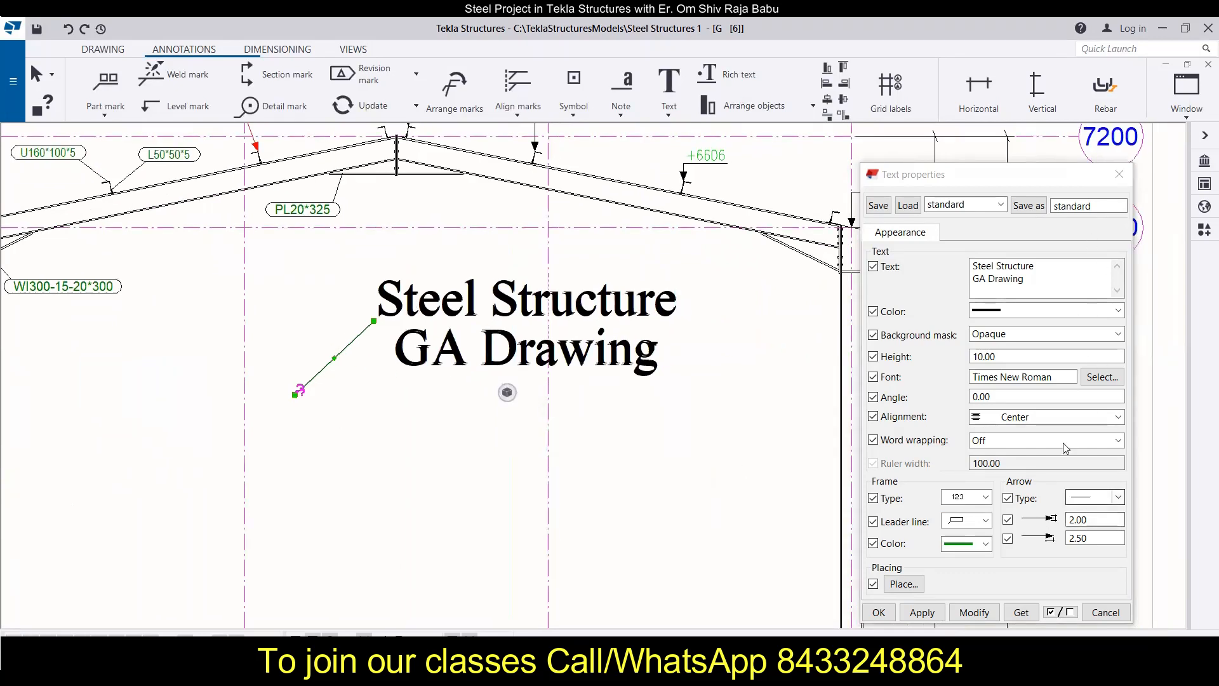
{"action": "left_click", "coordinate": [1119, 497]}
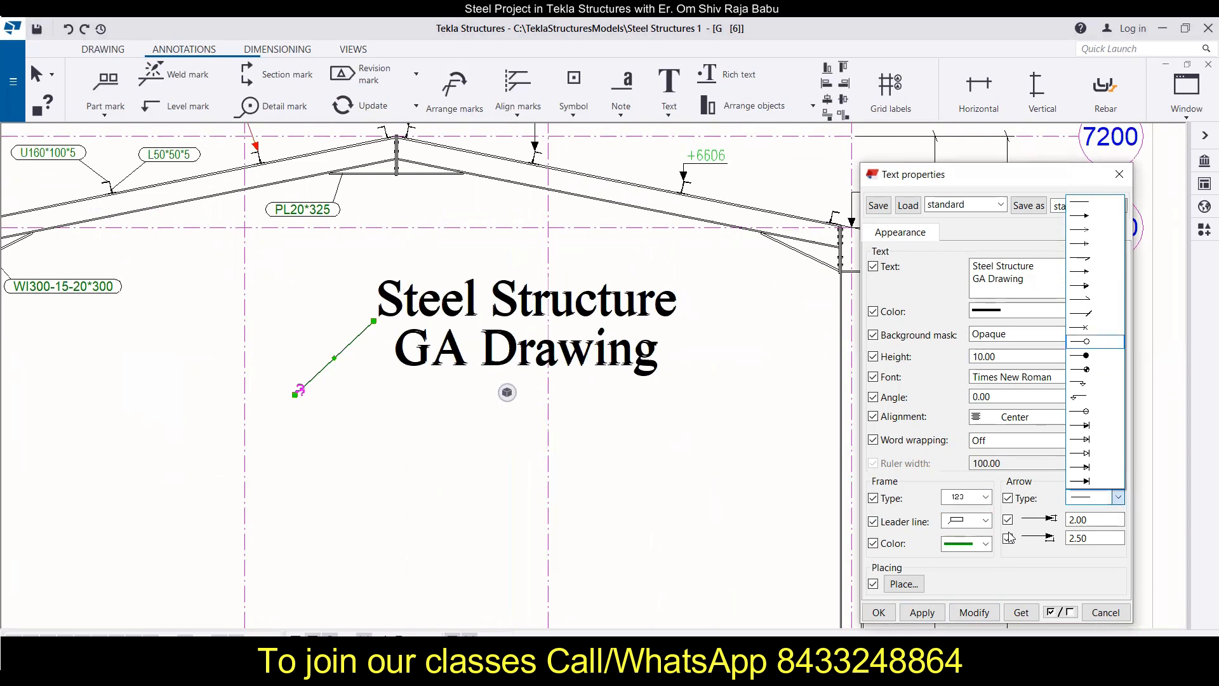
{"action": "left_click", "coordinate": [1087, 355]}
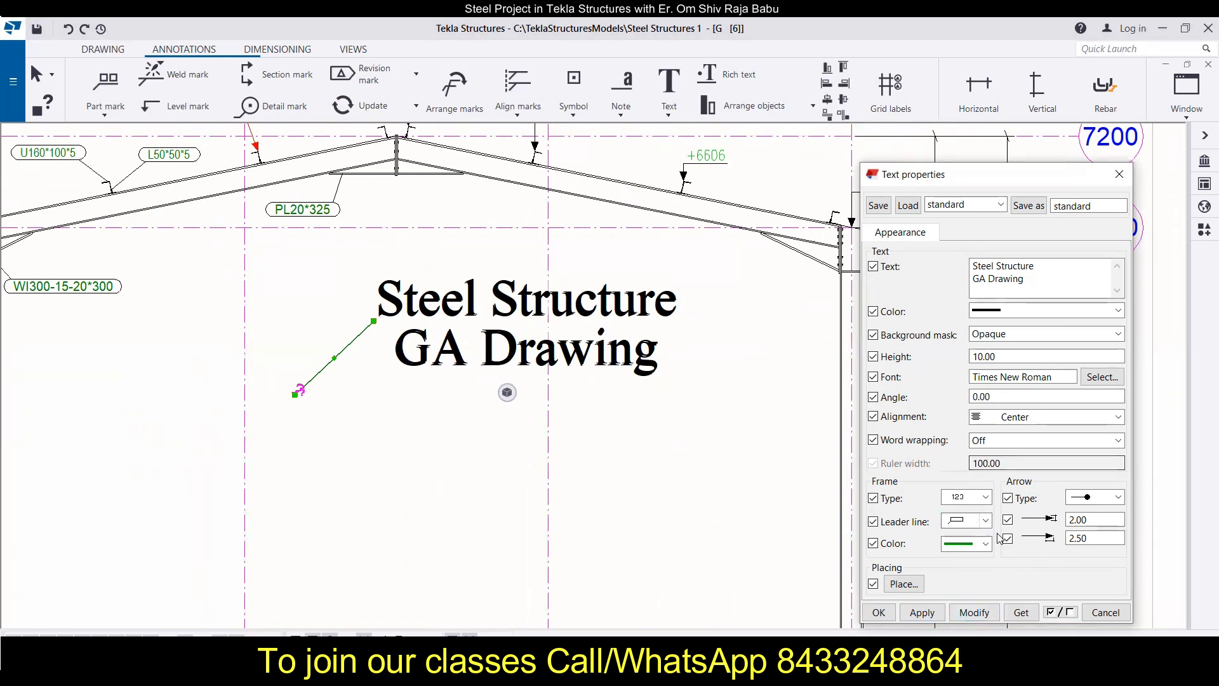
{"action": "double_click", "coordinate": [1092, 519]}
{"action": "type", "text": "4"}
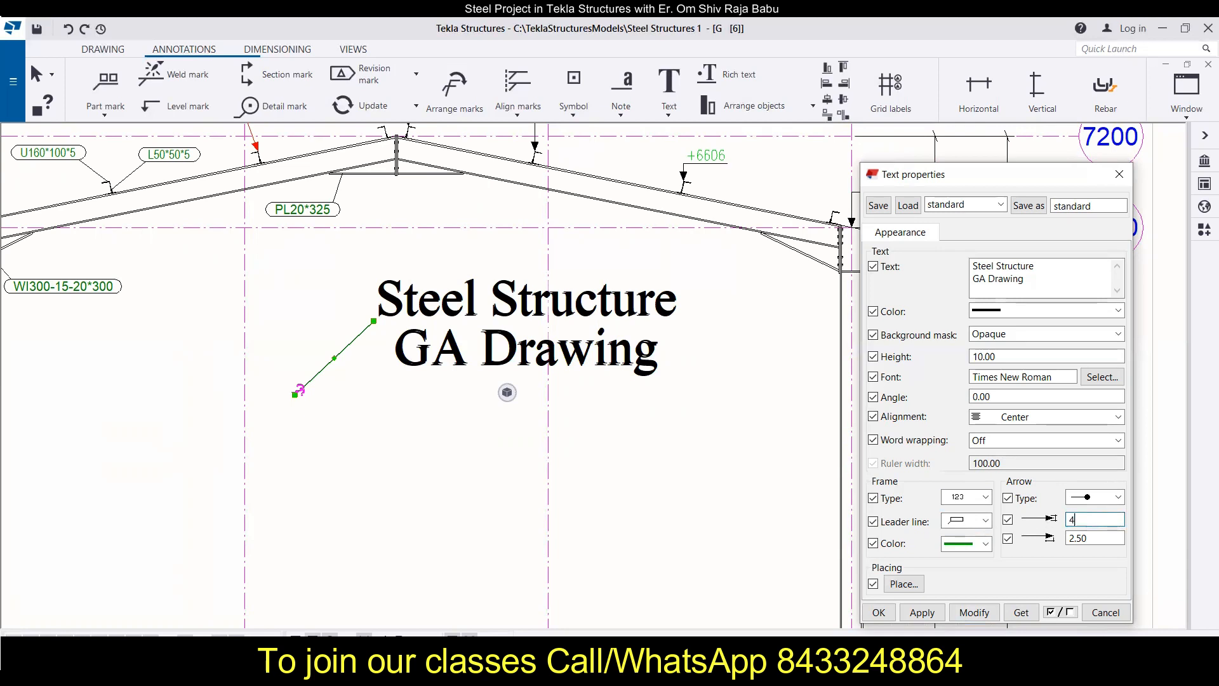
{"action": "left_click_drag", "start_coordinate": [1096, 538], "coordinate": [1074, 544]}
{"action": "key", "text": "BackSpace"}
{"action": "type", "text": "4"}
{"action": "left_click", "coordinate": [974, 613]}
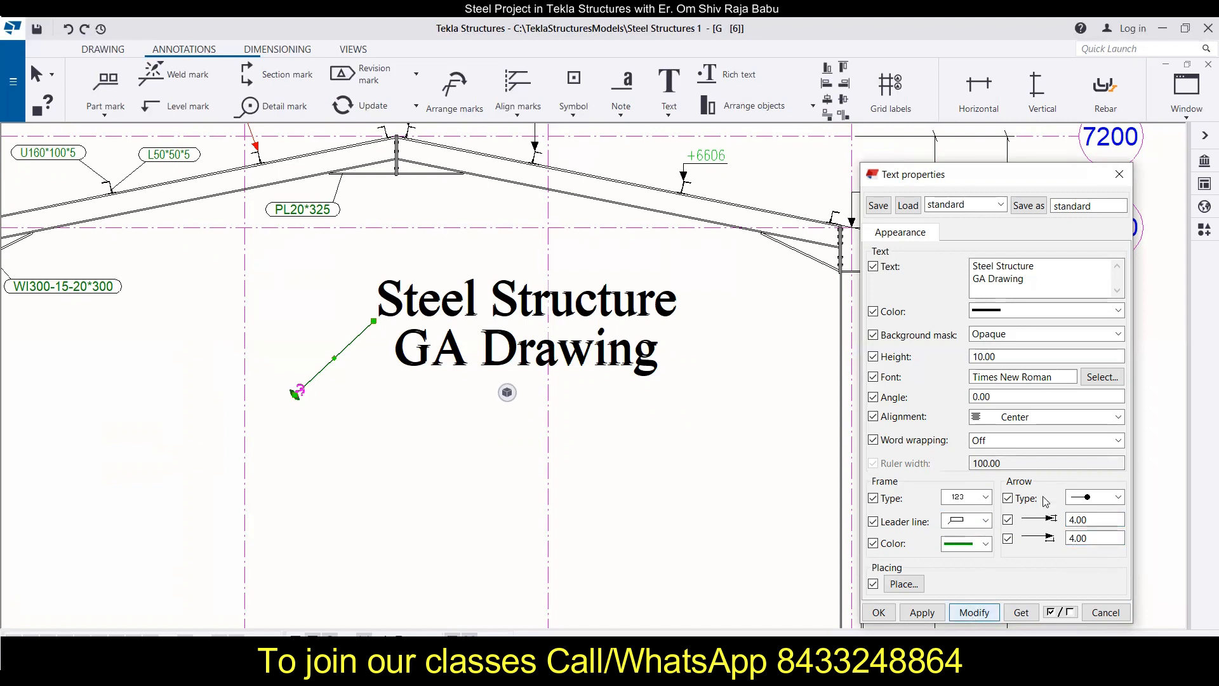
Step: Change the leader's arrow type to the filled arrowhead and apply it
{"action": "left_click", "coordinate": [1096, 499]}
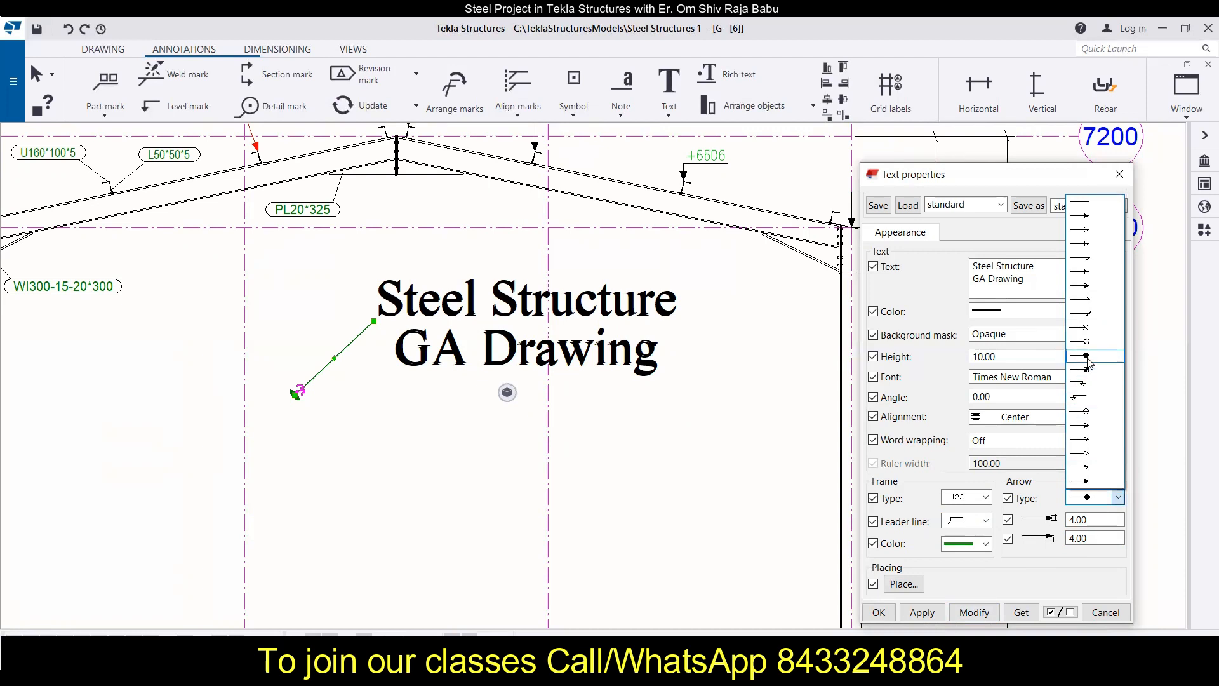
{"action": "left_click", "coordinate": [1083, 218]}
{"action": "left_click", "coordinate": [975, 612]}
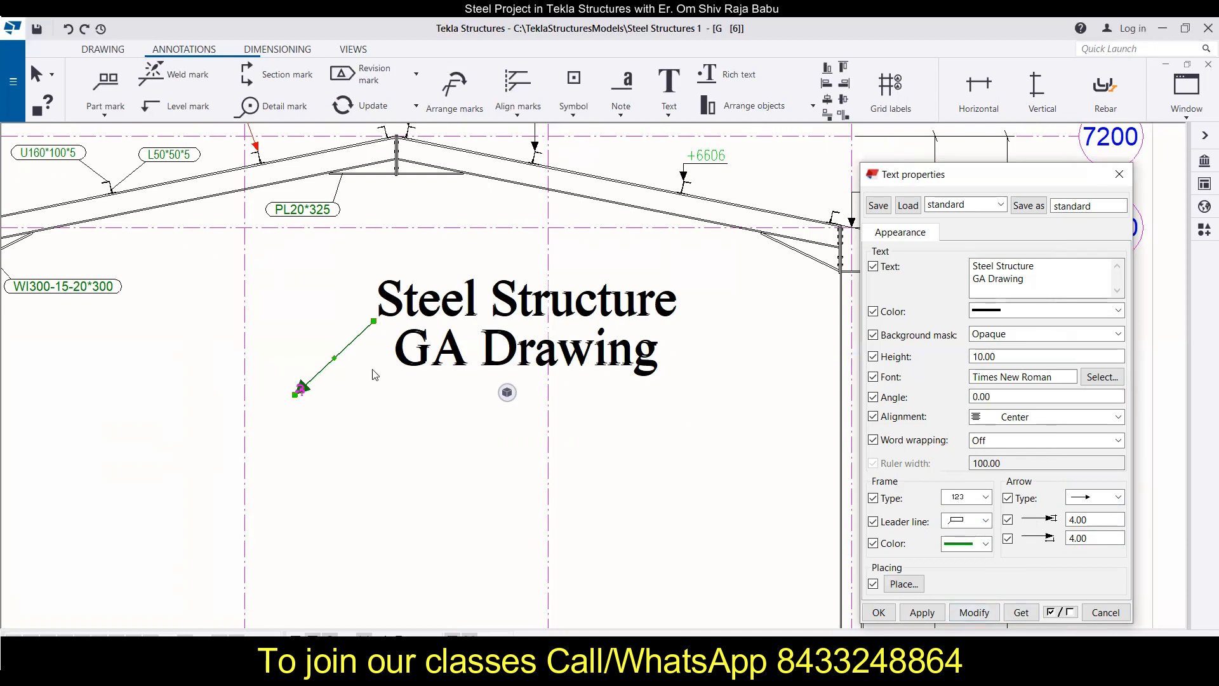
Step: Set the frame color of the title text to black, apply it to the leader, and deselect the text
{"action": "left_click", "coordinate": [985, 544]}
{"action": "left_click", "coordinate": [953, 359]}
{"action": "left_click", "coordinate": [974, 619]}
{"action": "left_click", "coordinate": [376, 420]}
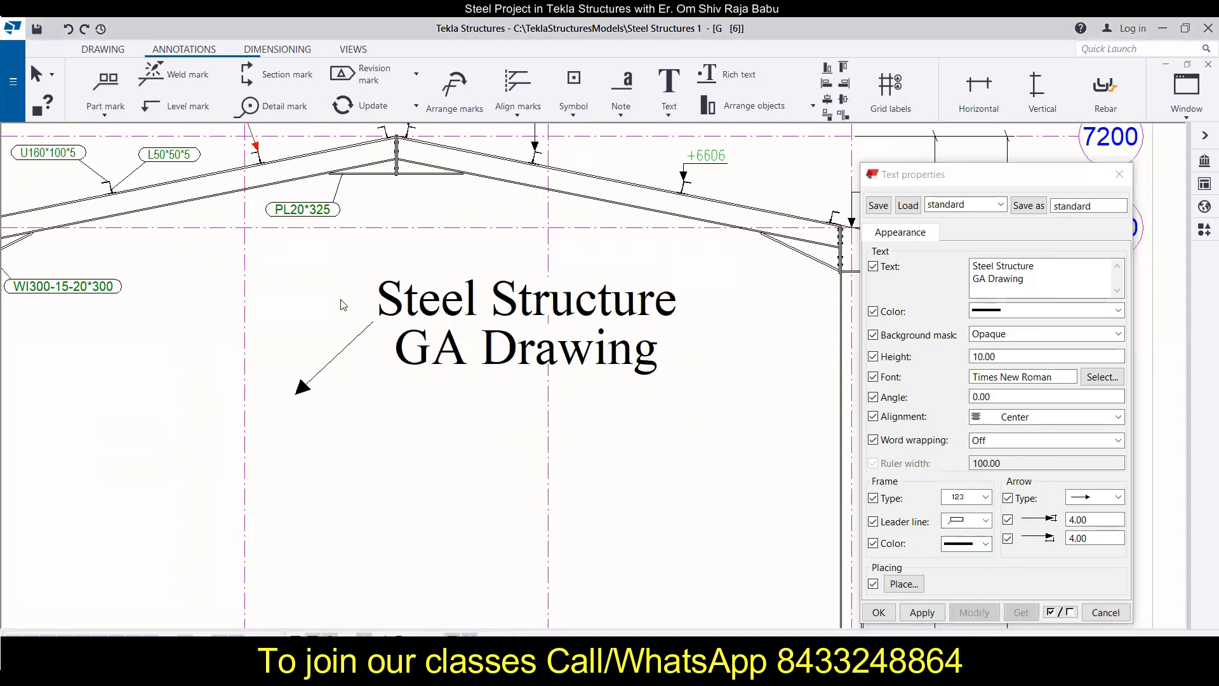
Step: Change the title text's frame color to yellow and apply it to the leader line and arrow
{"action": "left_click", "coordinate": [986, 545]}
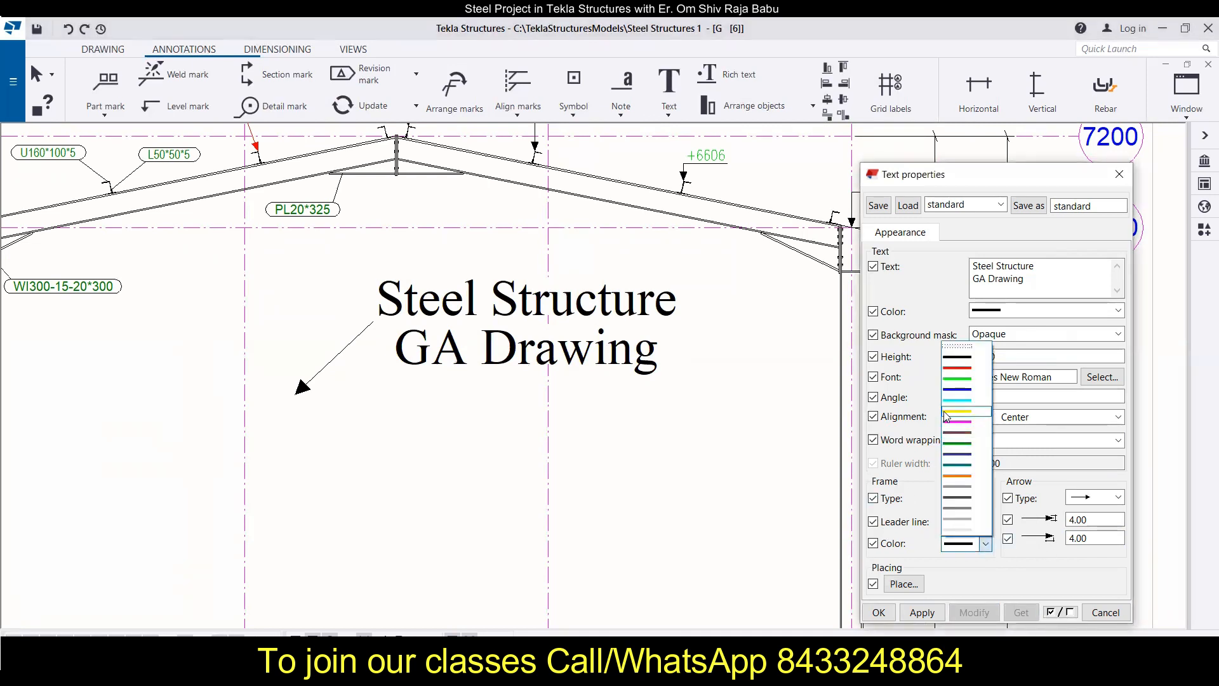
{"action": "left_click", "coordinate": [959, 412]}
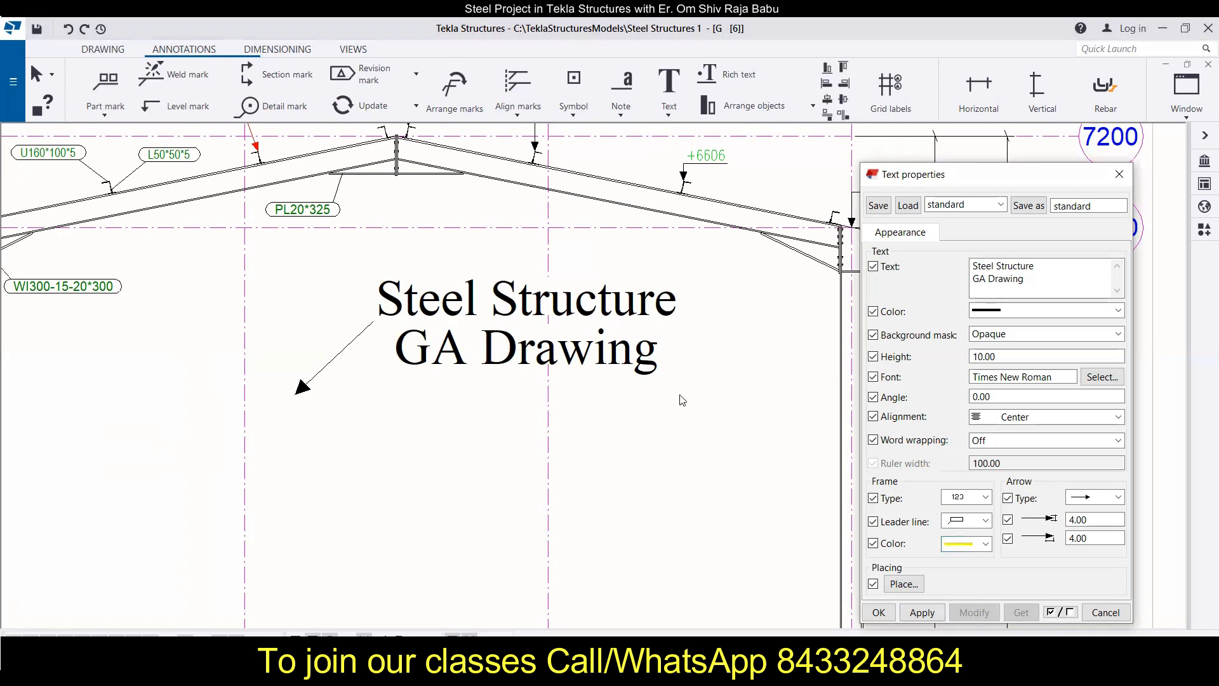
{"action": "left_click", "coordinate": [456, 364]}
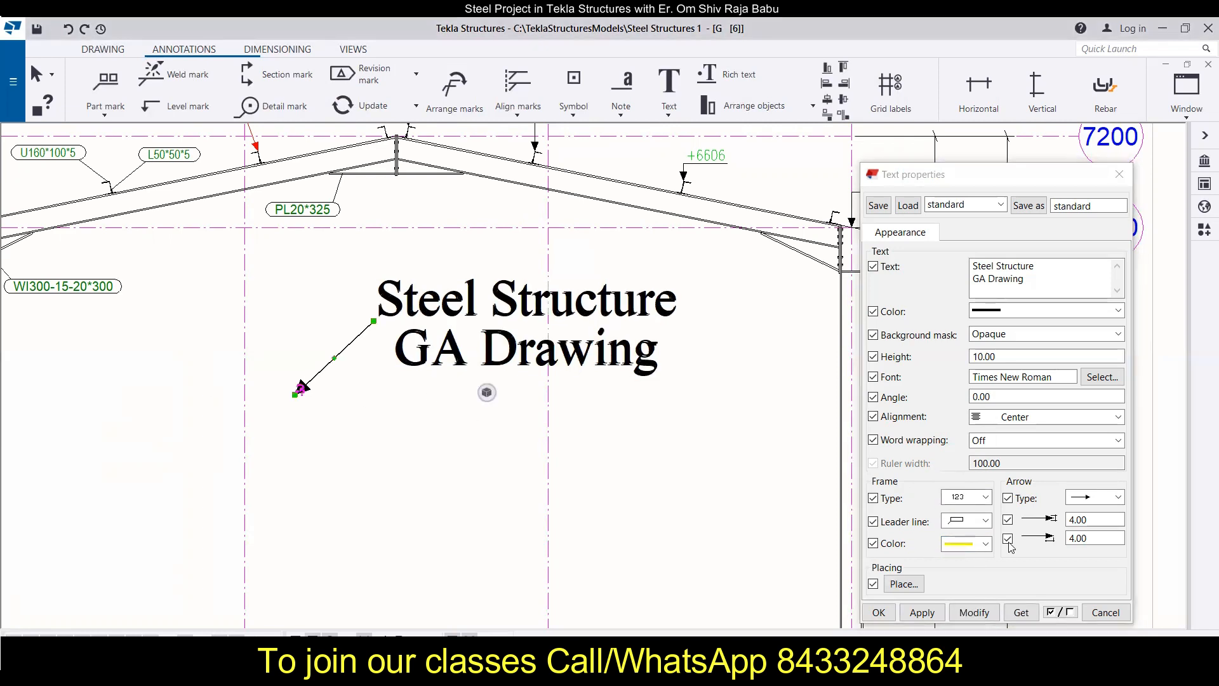
{"action": "left_click", "coordinate": [986, 544]}
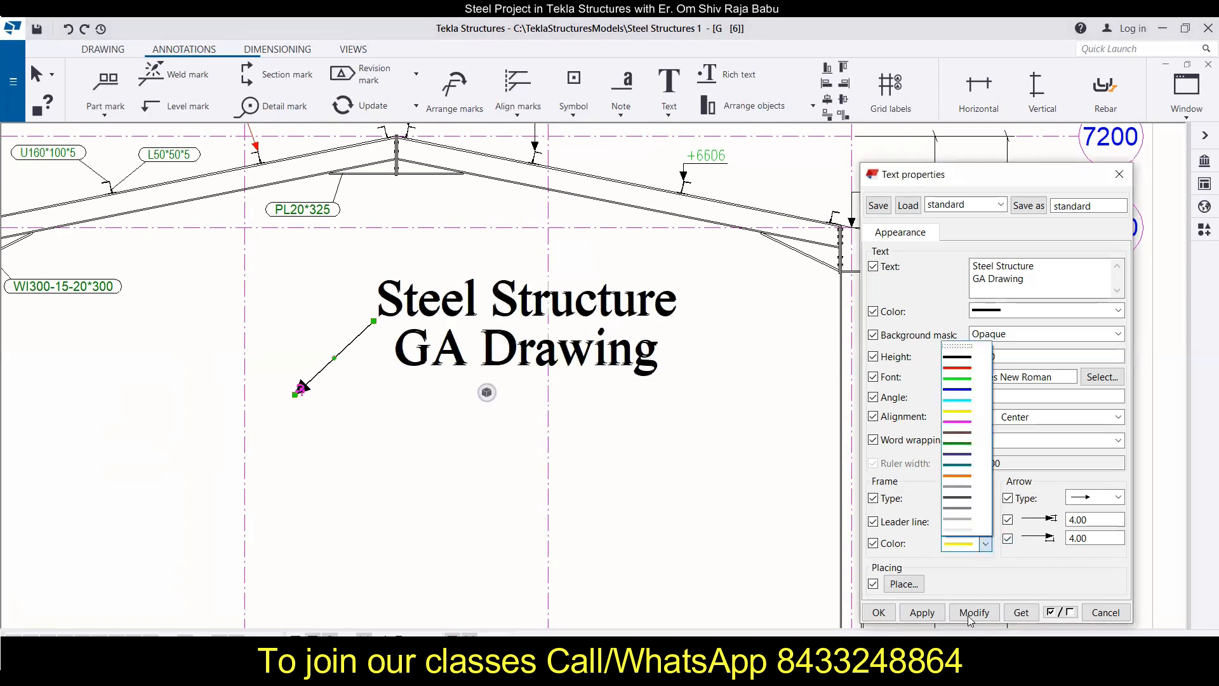
{"action": "left_click", "coordinate": [970, 617]}
{"action": "left_click", "coordinate": [972, 613]}
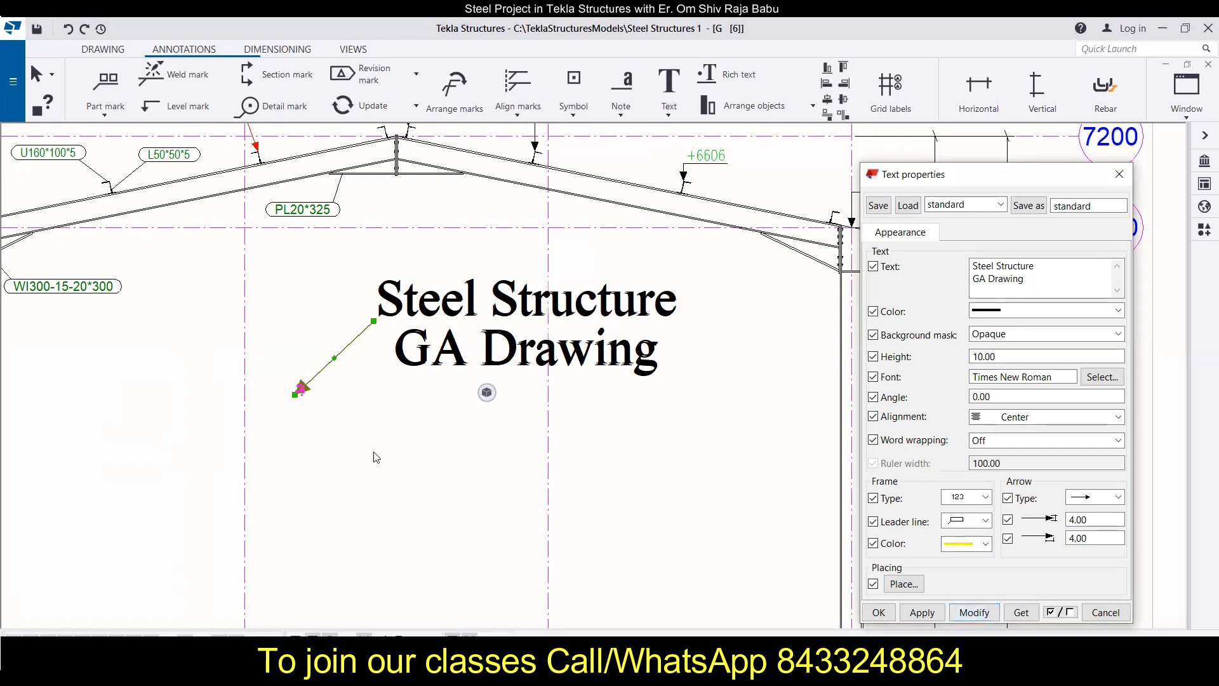
{"action": "left_click", "coordinate": [321, 363]}
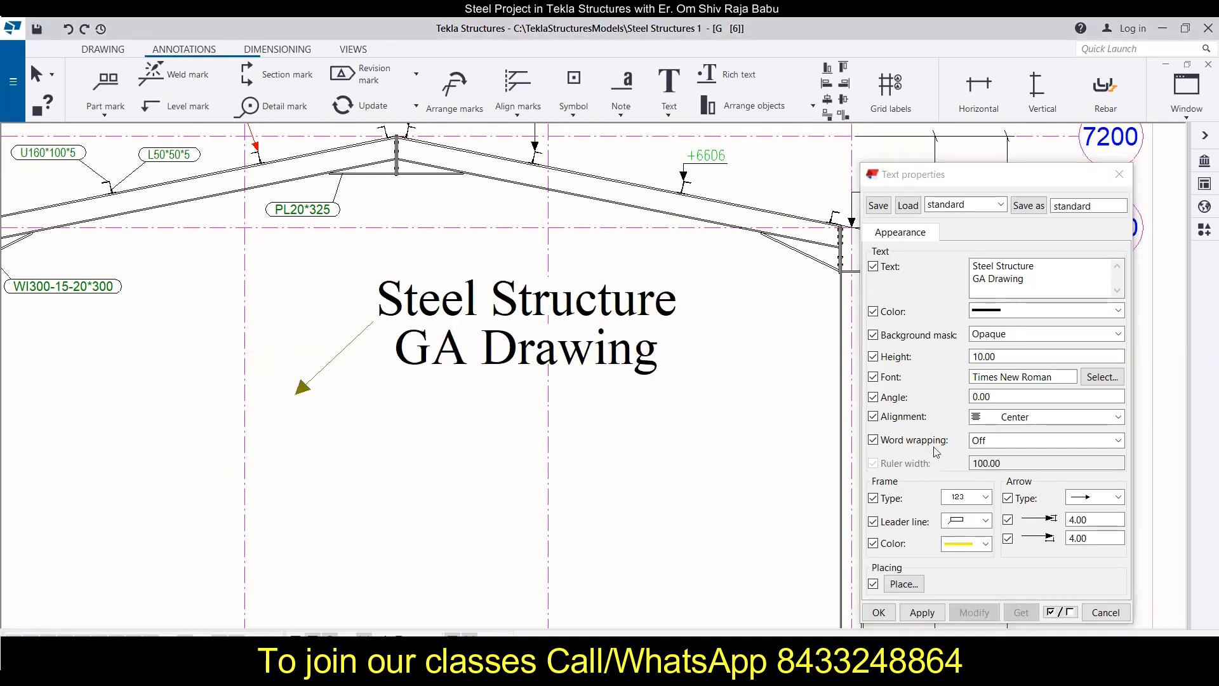
Step: Choose red as the frame color, reselect the title text, and check its text placing settings
{"action": "left_click", "coordinate": [986, 545]}
{"action": "left_click", "coordinate": [965, 371]}
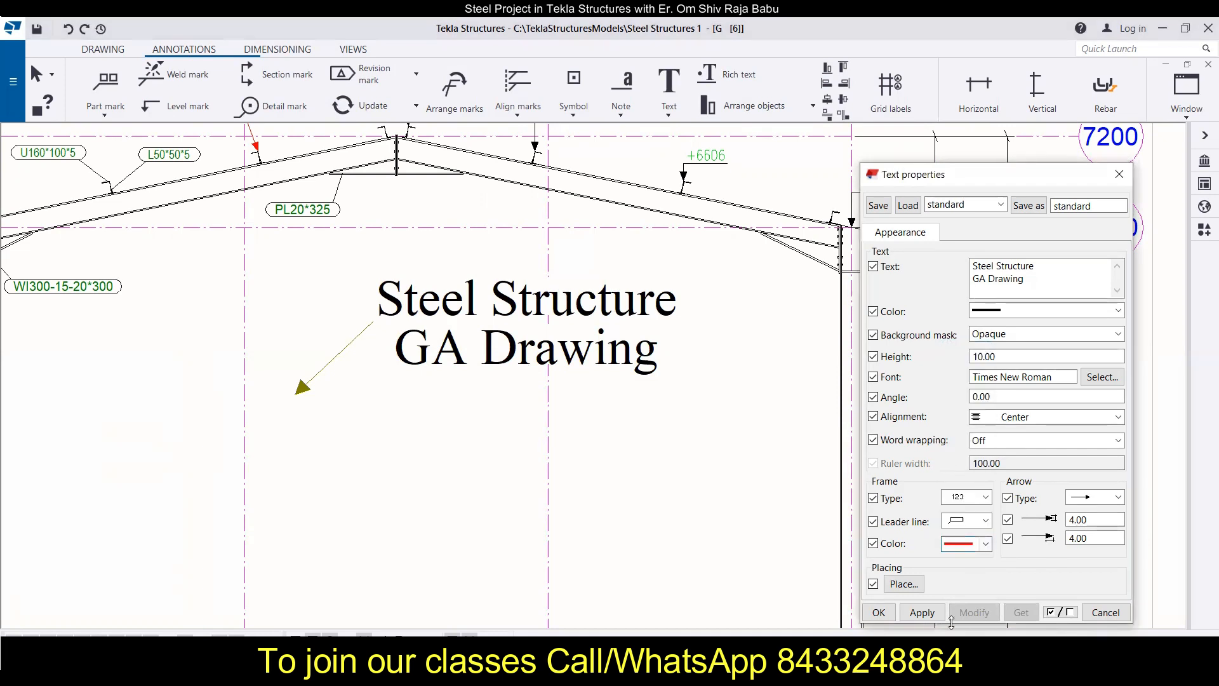
{"action": "left_click", "coordinate": [461, 362]}
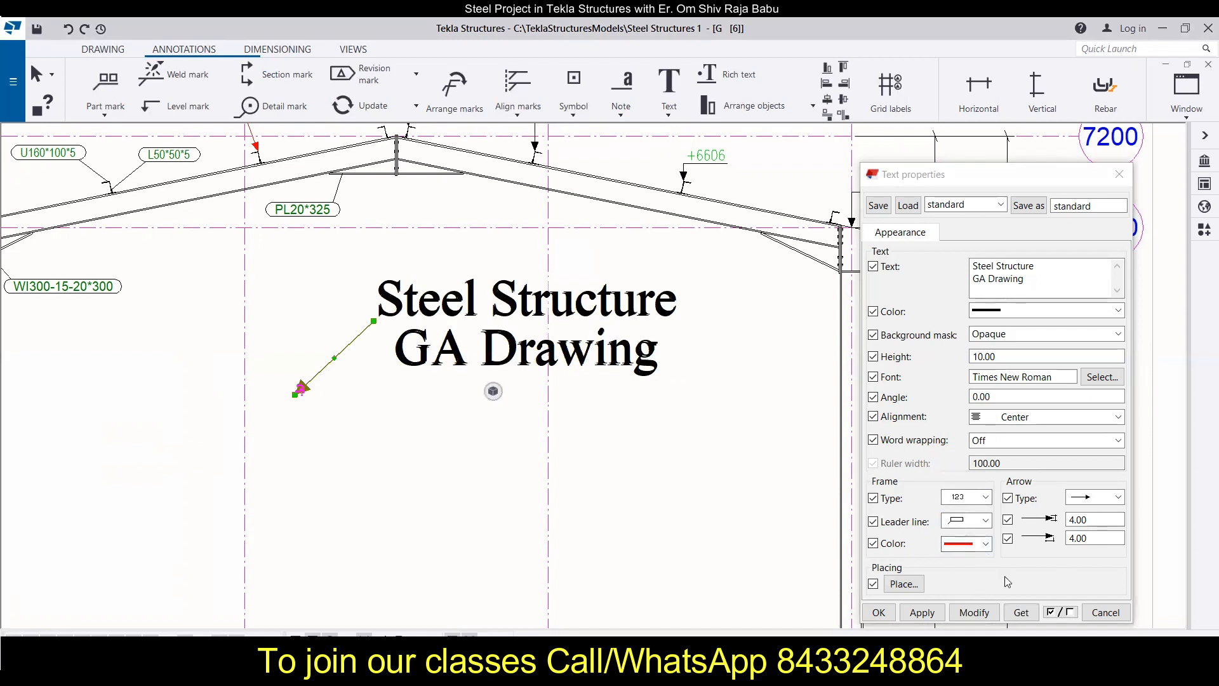
{"action": "left_click", "coordinate": [904, 584]}
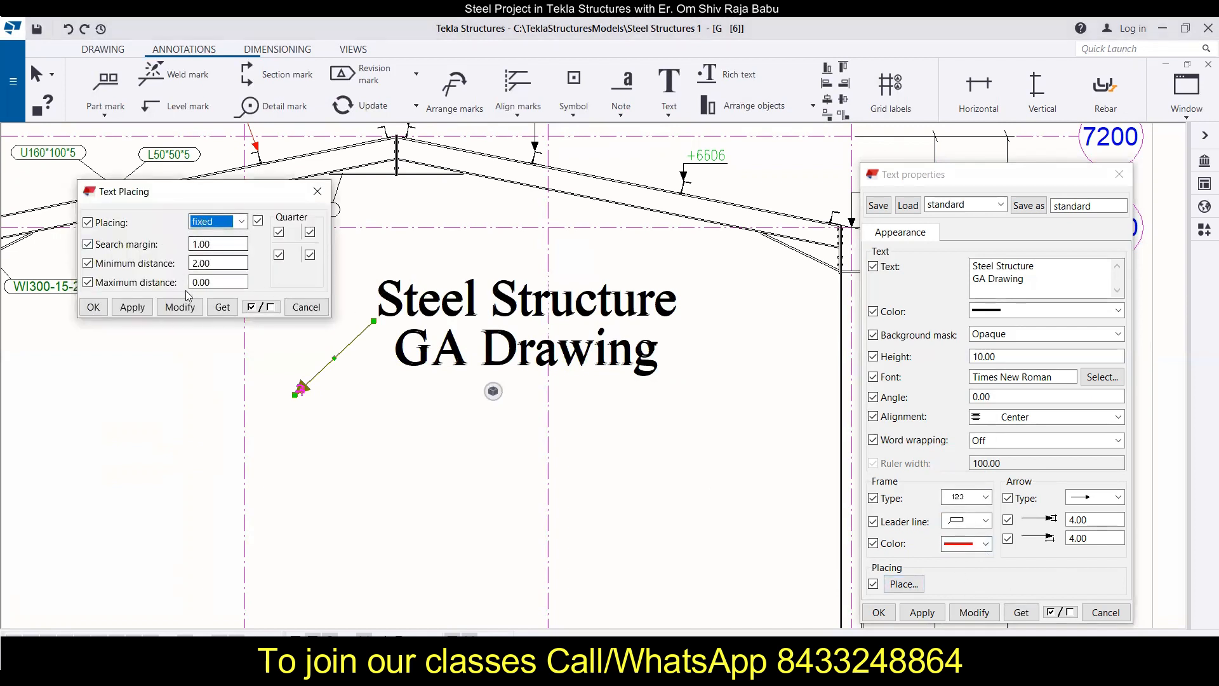
{"action": "left_click", "coordinate": [317, 191]}
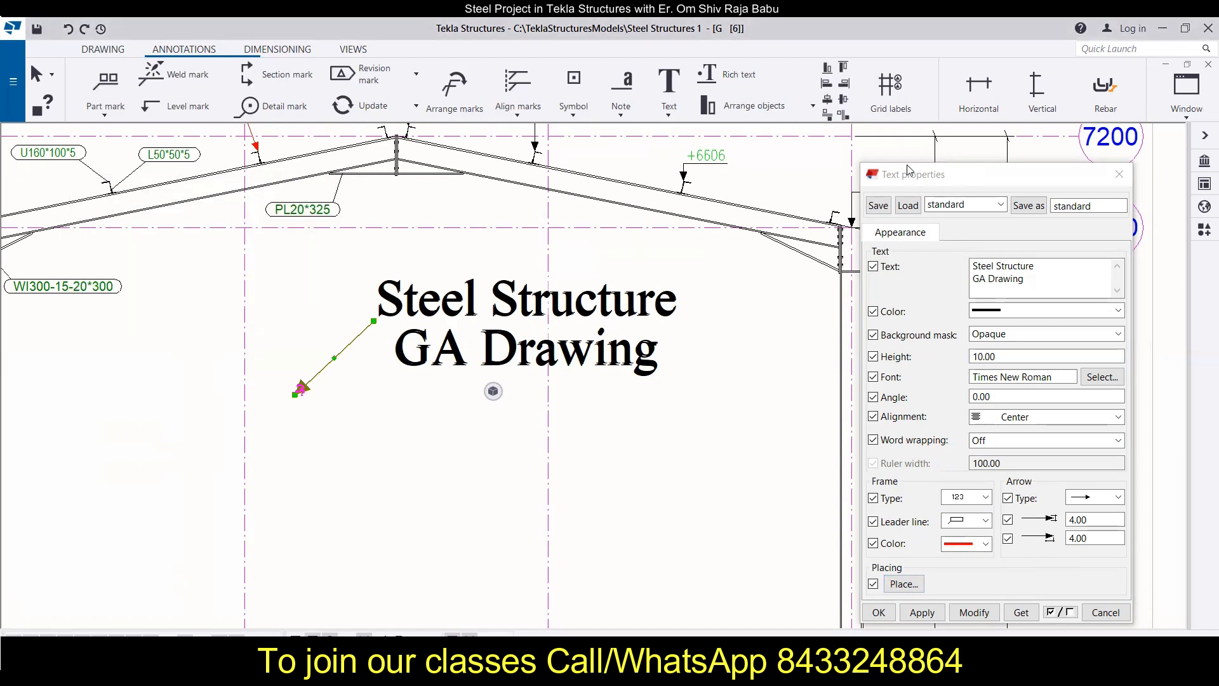
Step: Set the title text's leader line type to the plain along-line option and apply it to the text
{"action": "left_click_drag", "start_coordinate": [910, 171], "coordinate": [864, 159]}
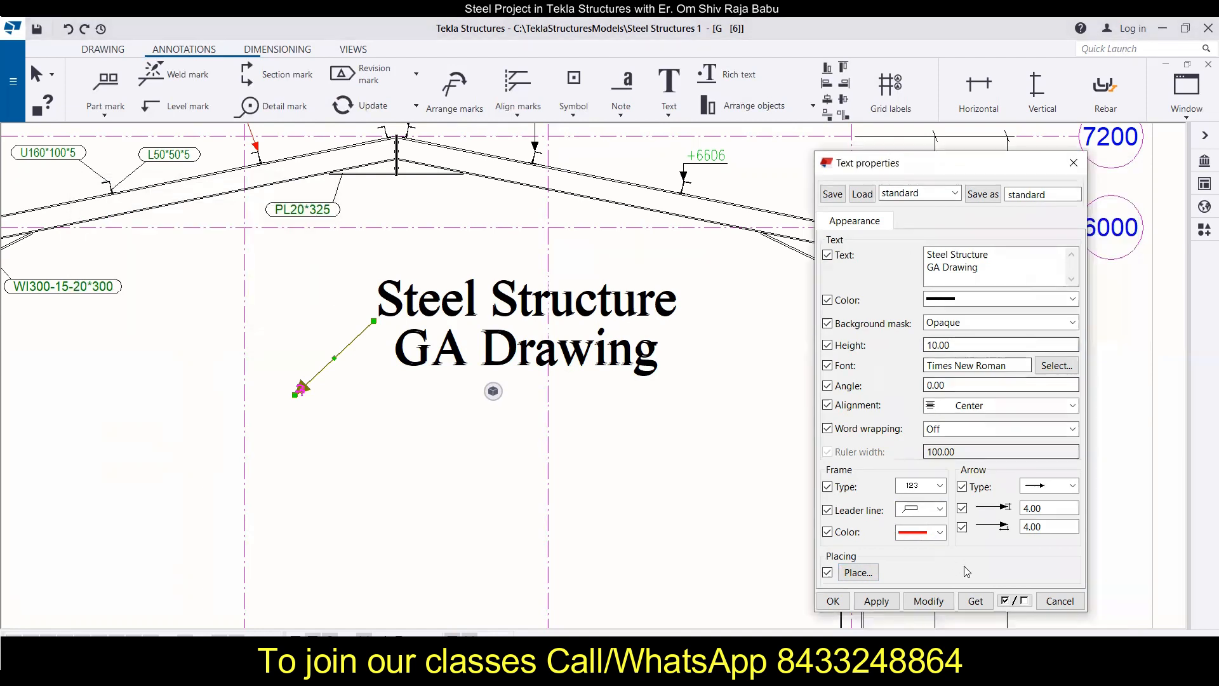
{"action": "left_click", "coordinate": [940, 509]}
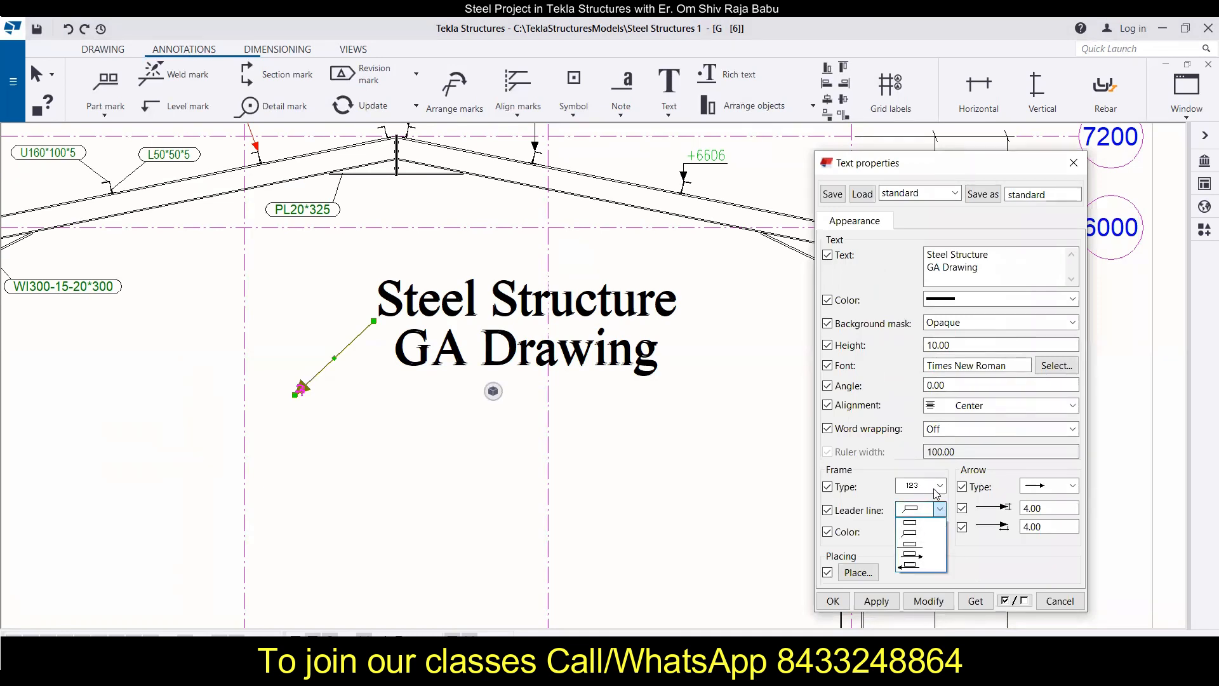
{"action": "left_click", "coordinate": [919, 545]}
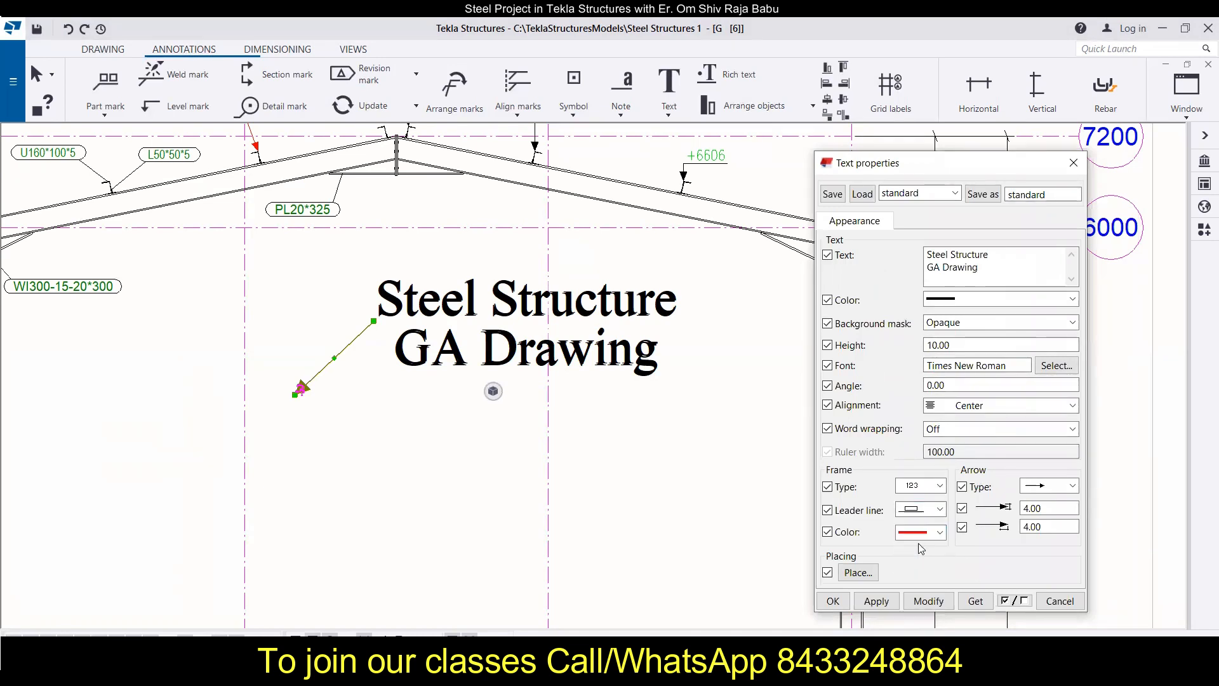
{"action": "left_click", "coordinate": [928, 601]}
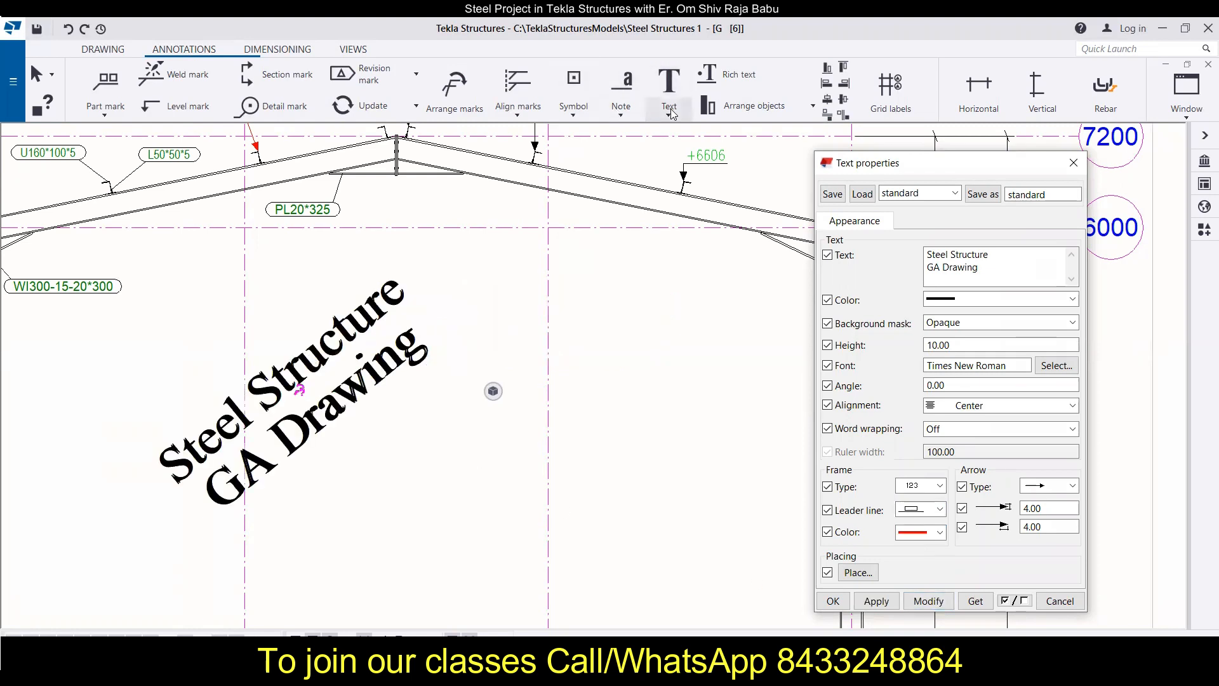
Step: Review the available text placement variants and move the slanted title text closer to the middle of the frame
{"action": "left_click", "coordinate": [669, 110]}
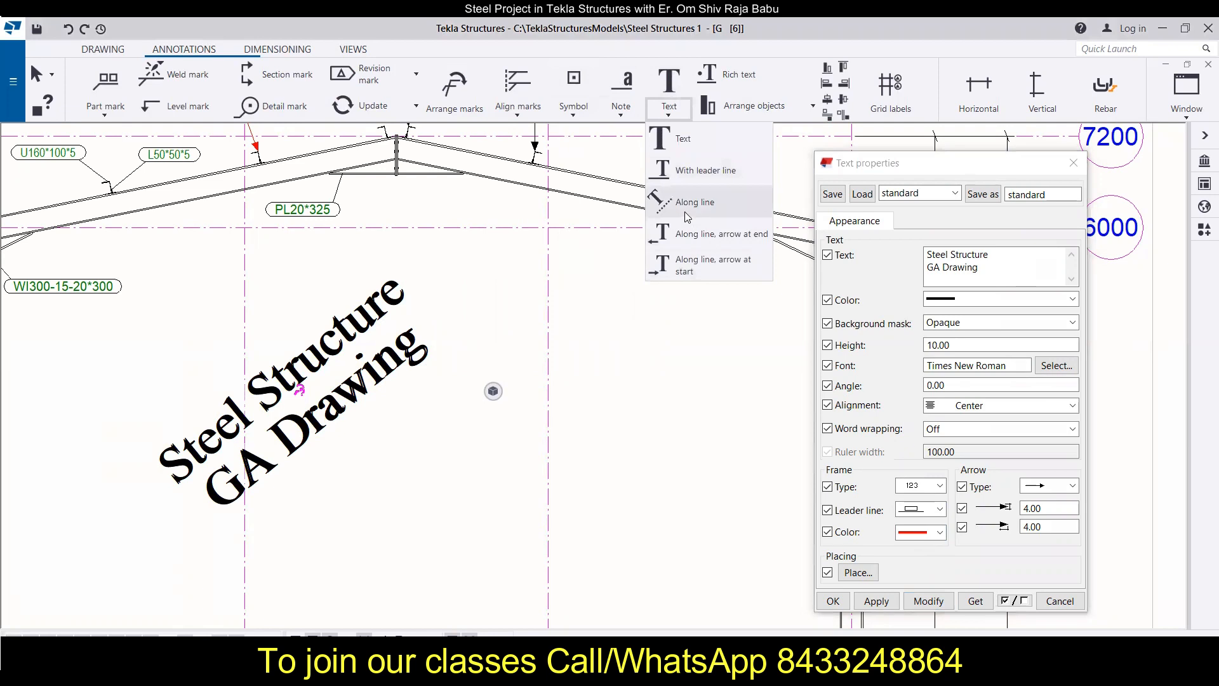
{"action": "left_click", "coordinate": [704, 351]}
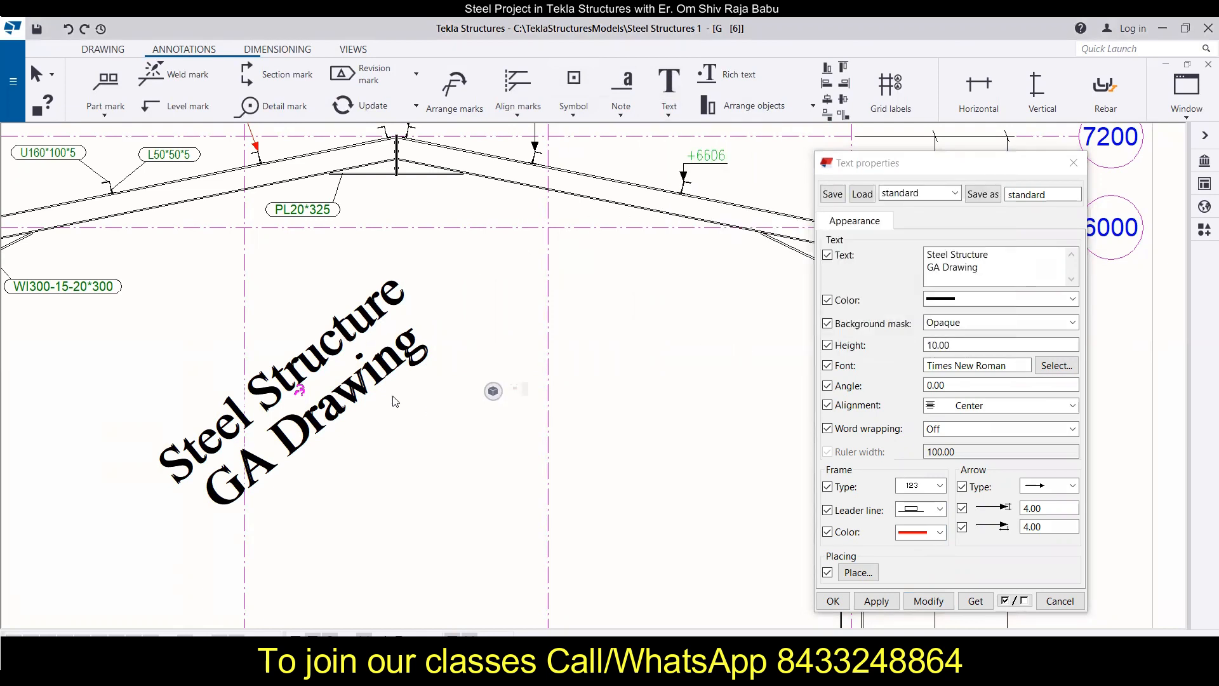
{"action": "left_click", "coordinate": [300, 392]}
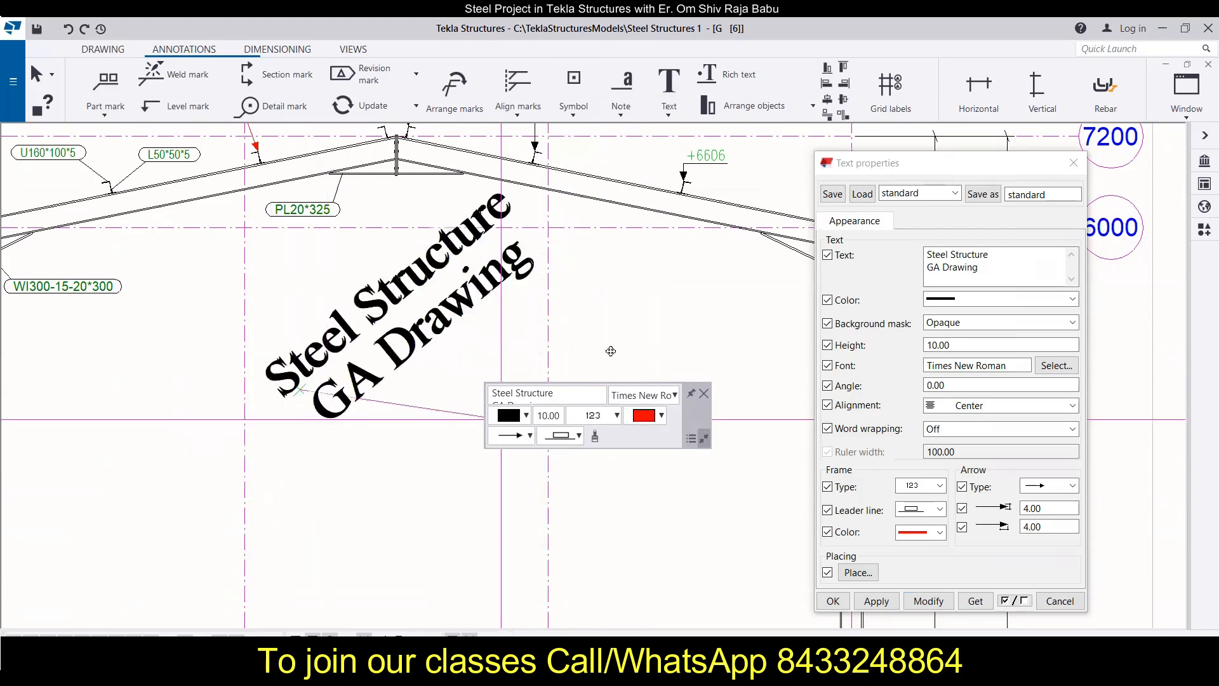
{"action": "left_click", "coordinate": [528, 484]}
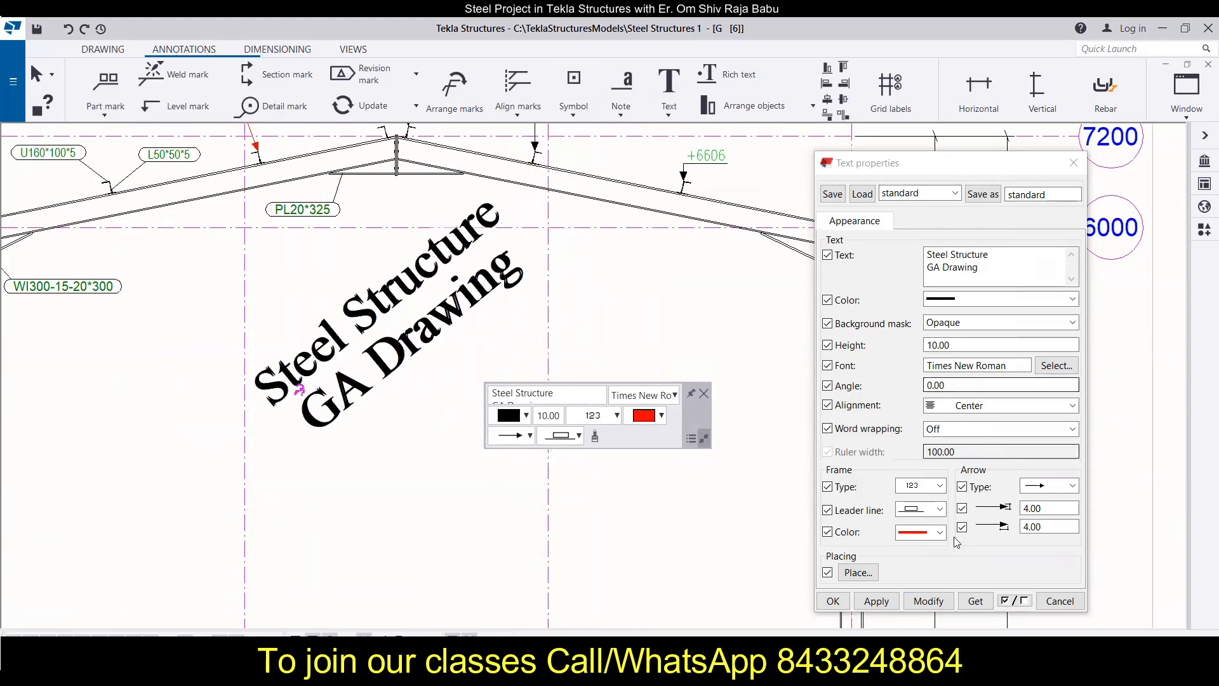
Step: Change the title text's leader line type to along line with the right-pointing arrow and apply it
{"action": "left_click", "coordinate": [941, 516]}
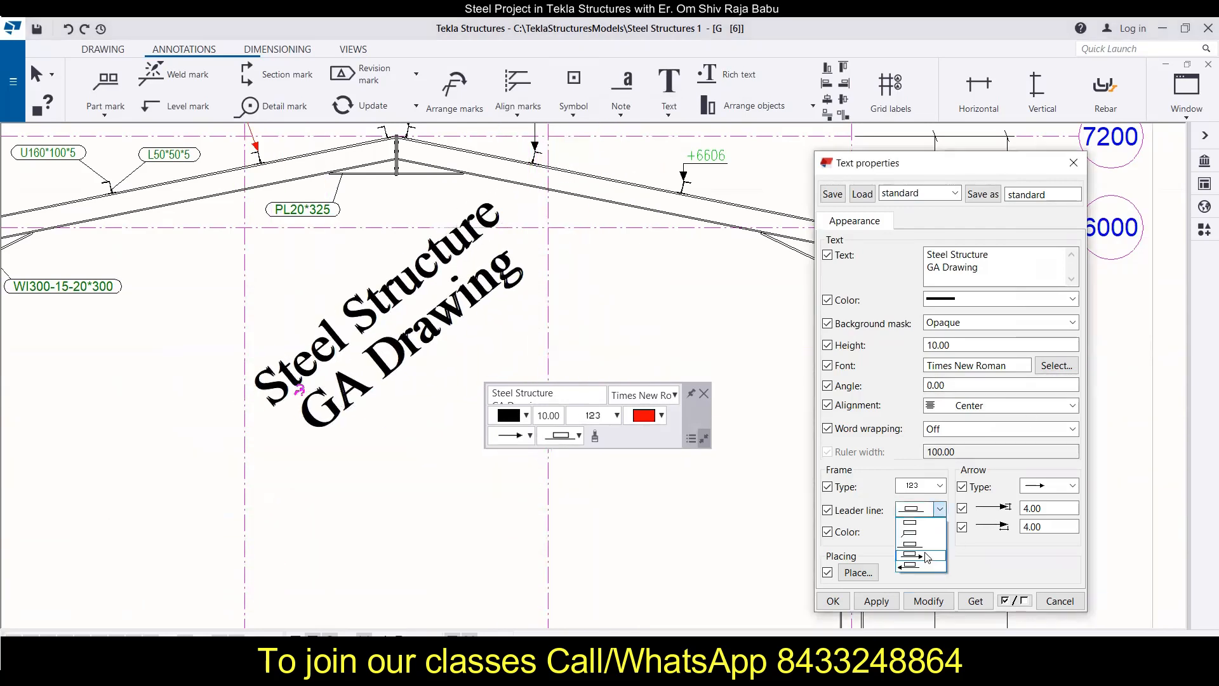
{"action": "left_click", "coordinate": [926, 577]}
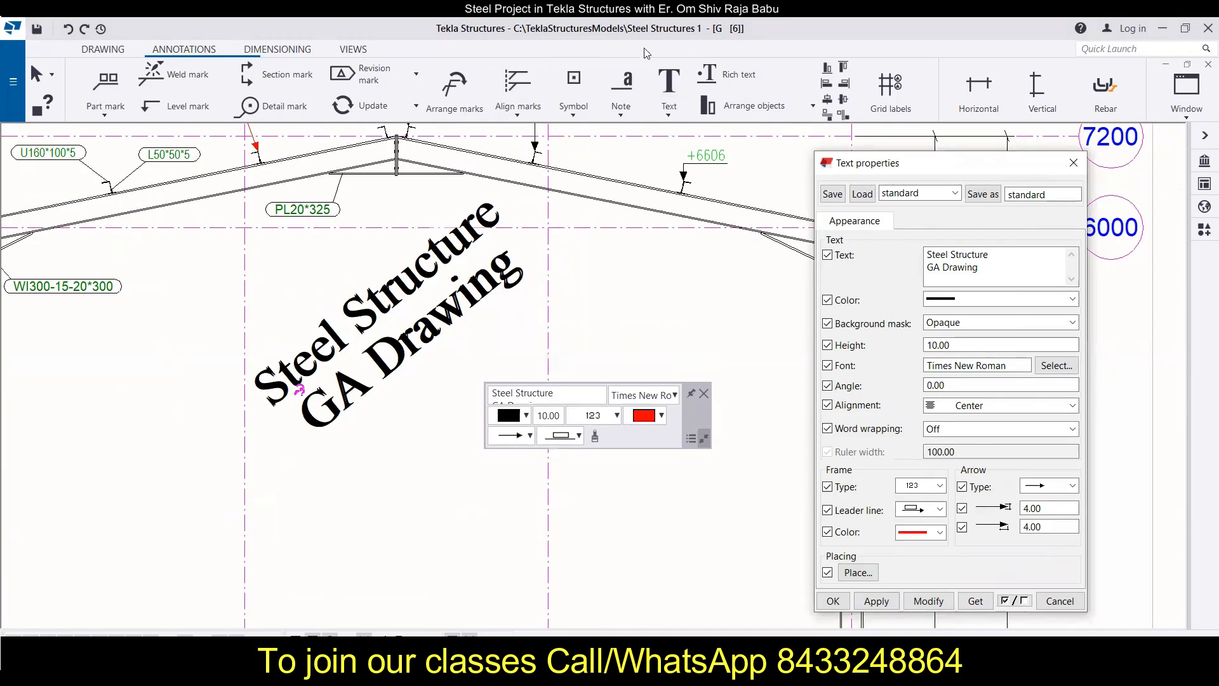
{"action": "left_click", "coordinate": [673, 120]}
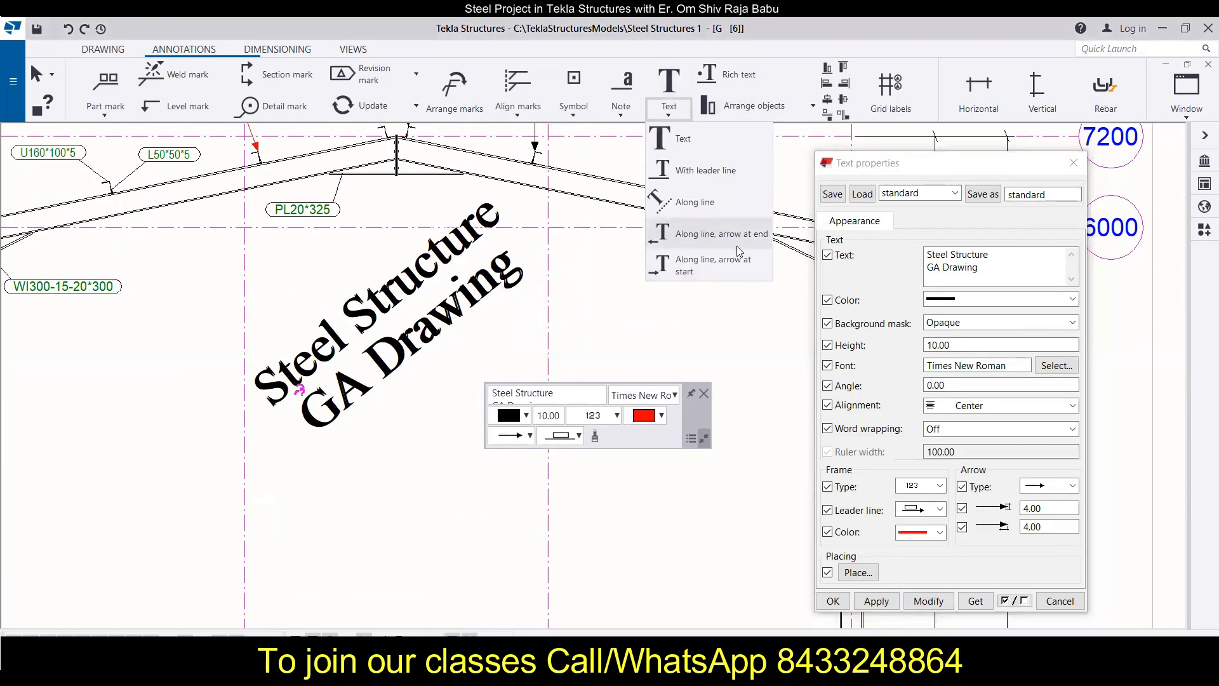
{"action": "left_click", "coordinate": [946, 621]}
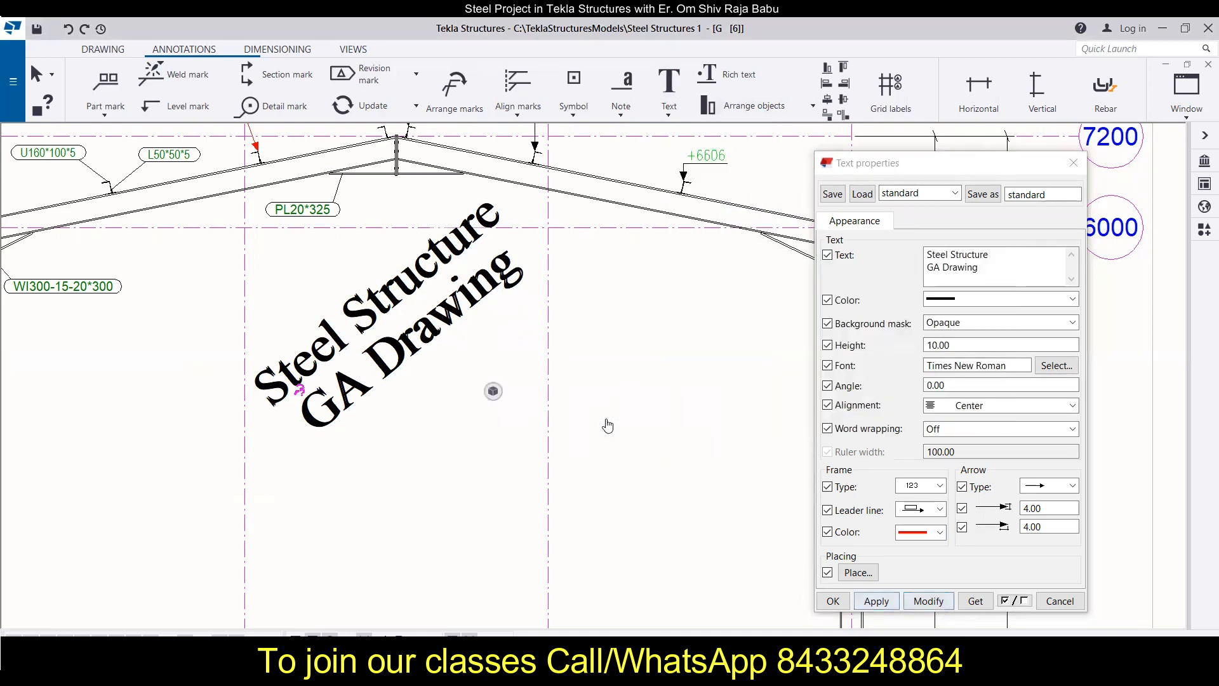
{"action": "left_click", "coordinate": [928, 600]}
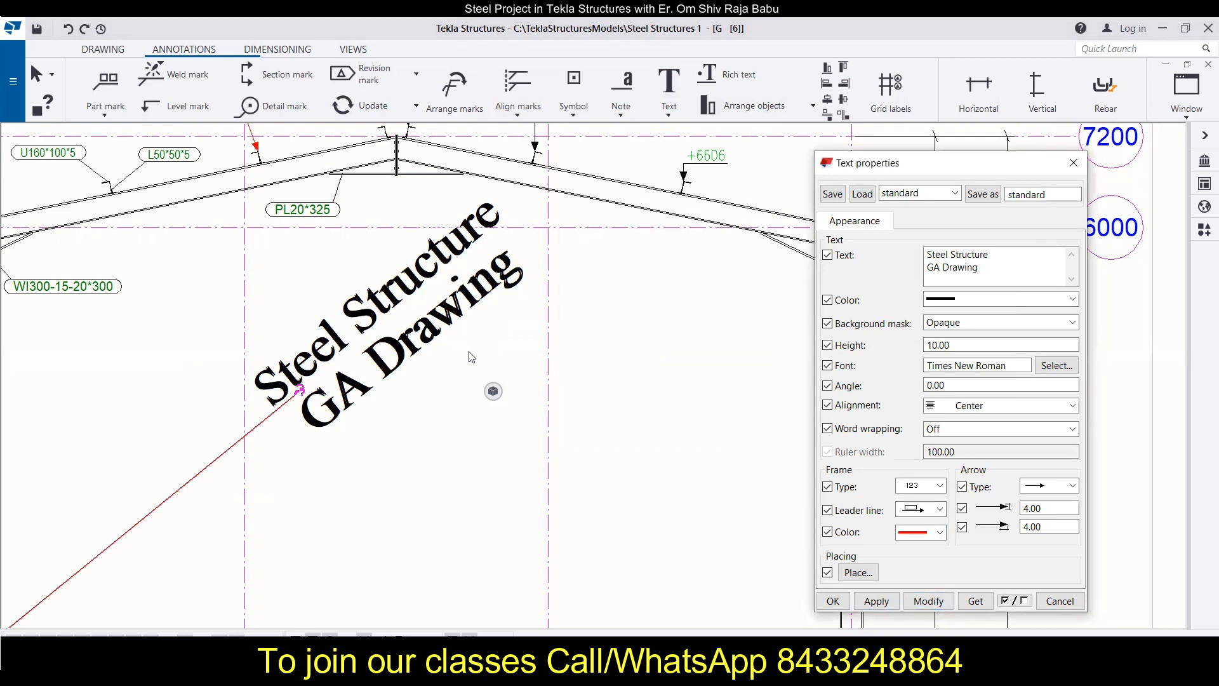
{"action": "scroll", "coordinate": [471, 357], "scroll_direction": "down", "scroll_amount": 2}
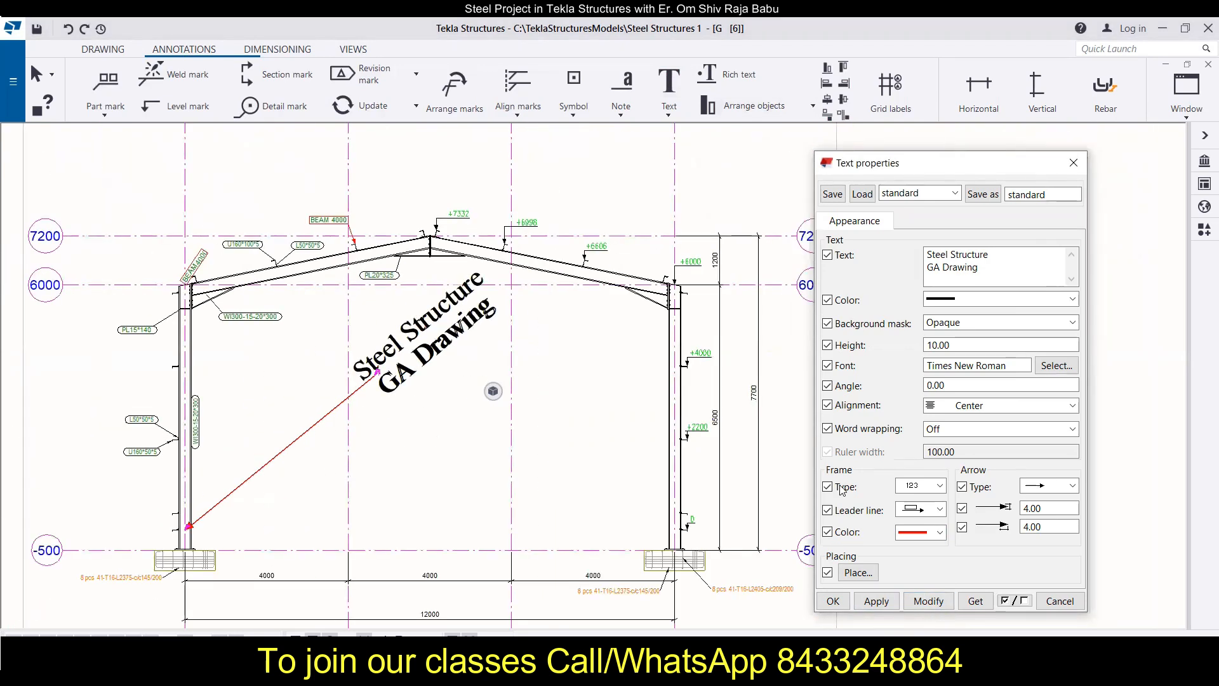
Step: Switch the title text's leader line type to along line with the left-pointing arrow and apply it
{"action": "left_click", "coordinate": [940, 510]}
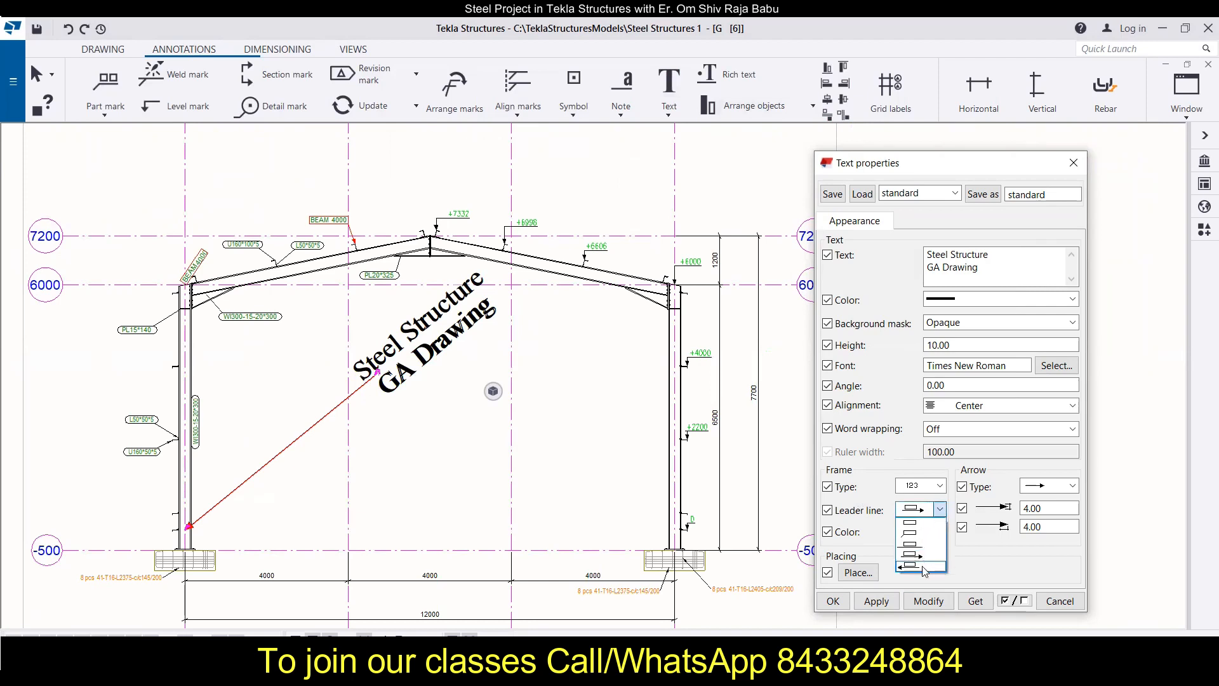
{"action": "left_click", "coordinate": [923, 567]}
{"action": "left_click", "coordinate": [929, 600]}
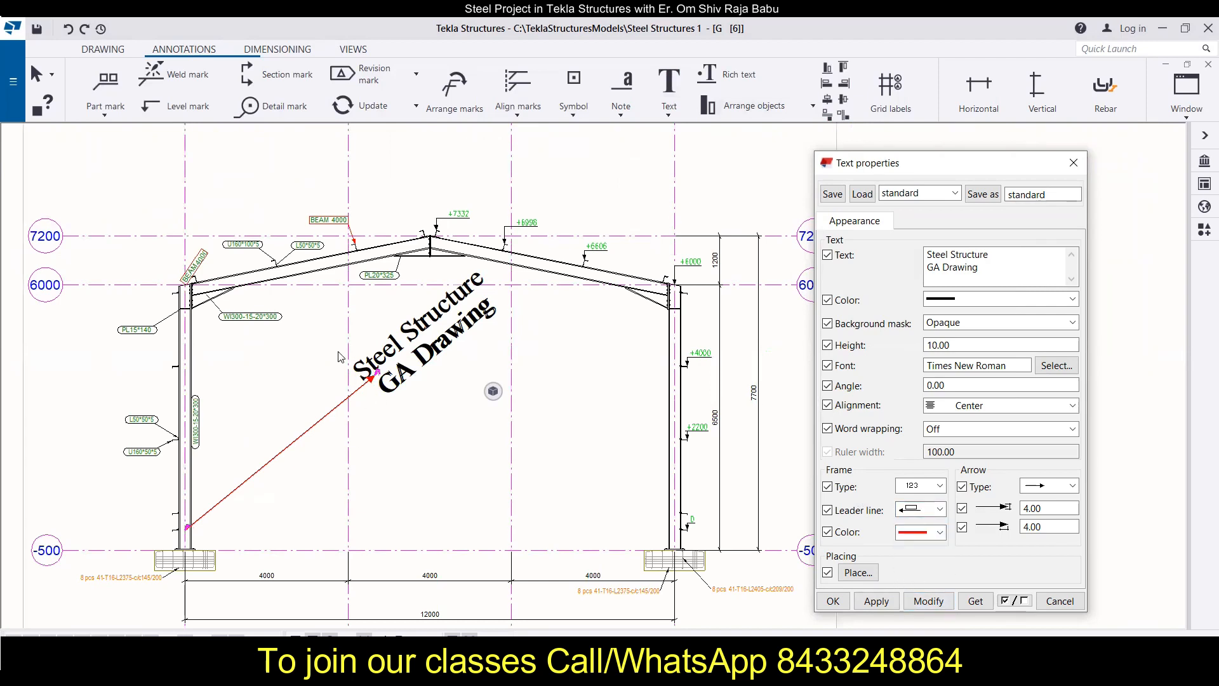
Step: Return the title text to horizontal with the ordinary leader line type and shift it right of its arrow point
{"action": "left_click", "coordinate": [940, 509]}
{"action": "left_click", "coordinate": [920, 554]}
{"action": "left_click", "coordinate": [921, 593]}
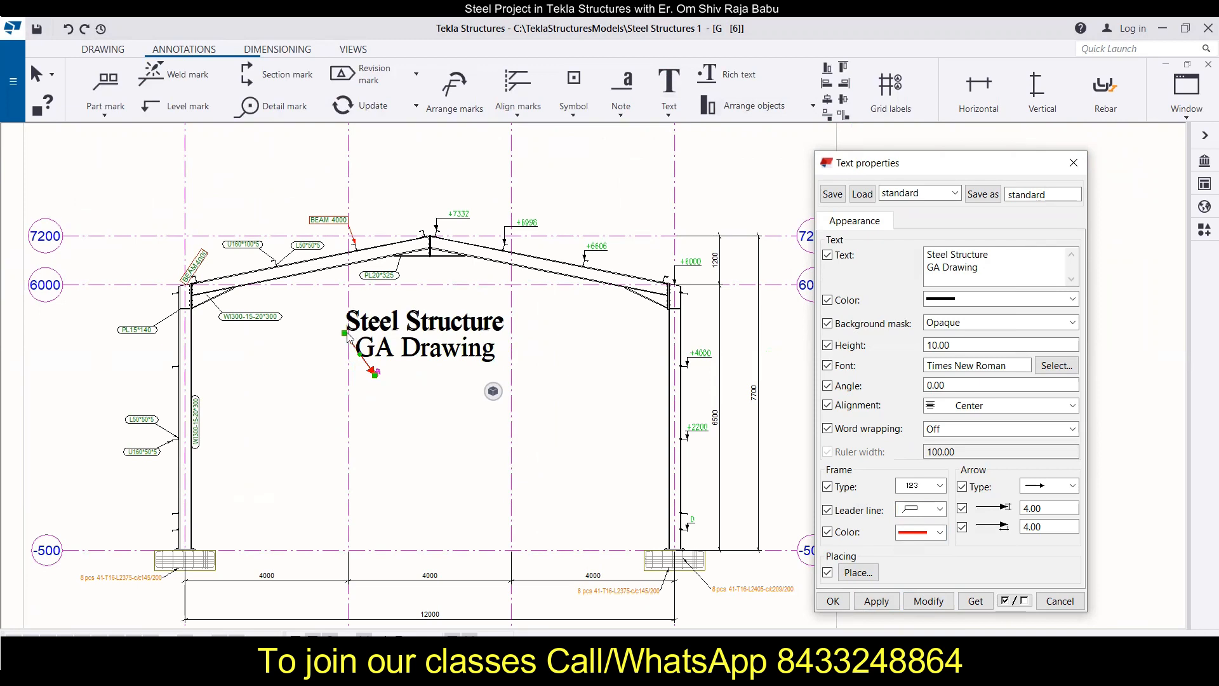
{"action": "left_click_drag", "start_coordinate": [439, 337], "coordinate": [500, 346]}
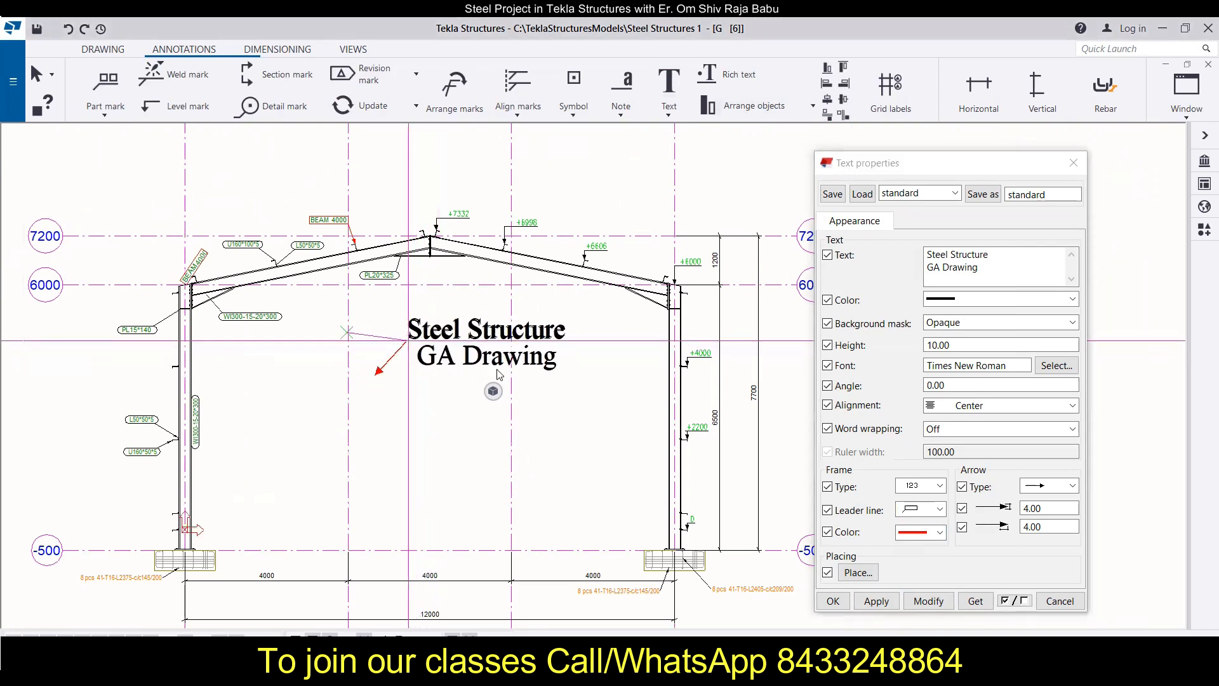
Step: Apply the leader line type without a leader to the title text and move the text to the centre of the frame
{"action": "left_click", "coordinate": [940, 509]}
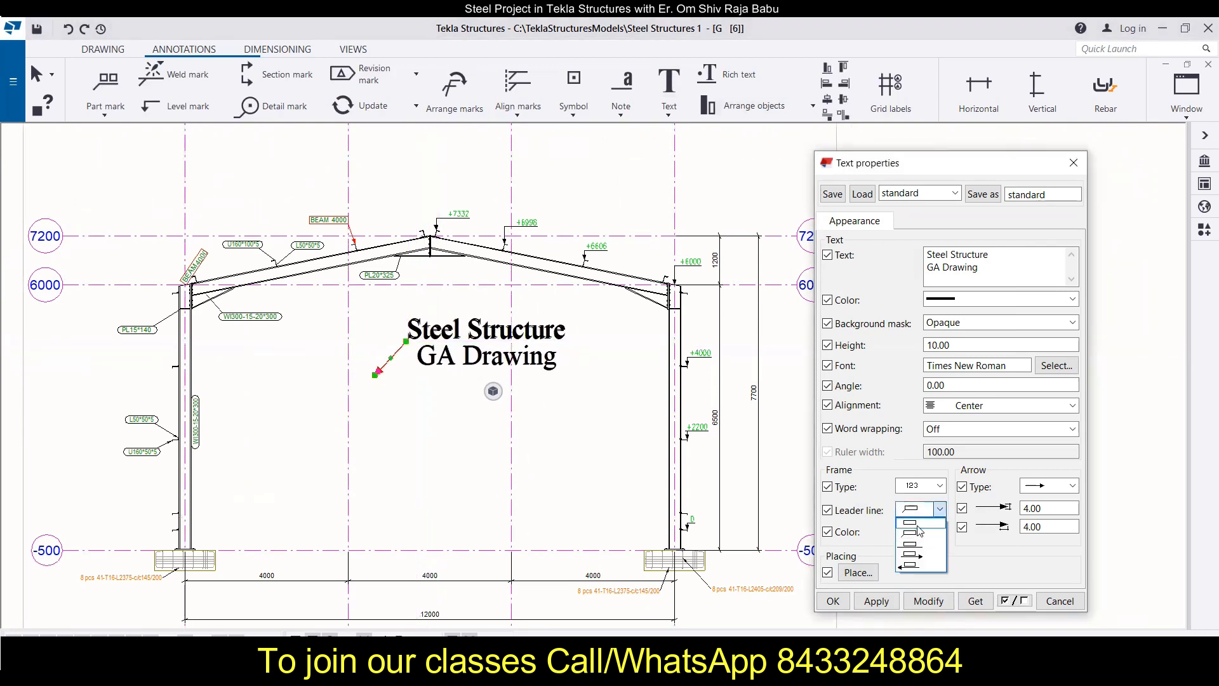
{"action": "left_click", "coordinate": [918, 525]}
{"action": "left_click", "coordinate": [928, 601]}
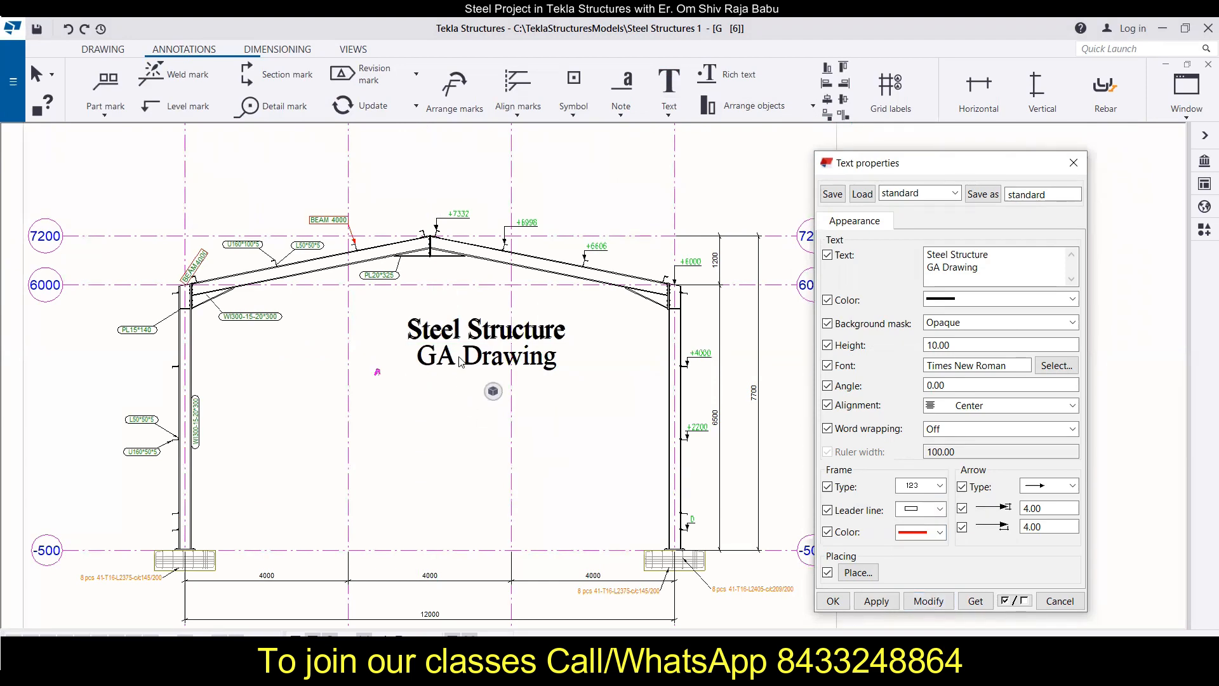
{"action": "mouse_move", "coordinate": [451, 368]}
{"action": "left_mouse_down"}
{"action": "mouse_move", "coordinate": [422, 444]}
{"action": "mouse_move", "coordinate": [432, 435]}
{"action": "mouse_move", "coordinate": [438, 447]}
{"action": "mouse_move", "coordinate": [408, 435]}
{"action": "left_mouse_up"}
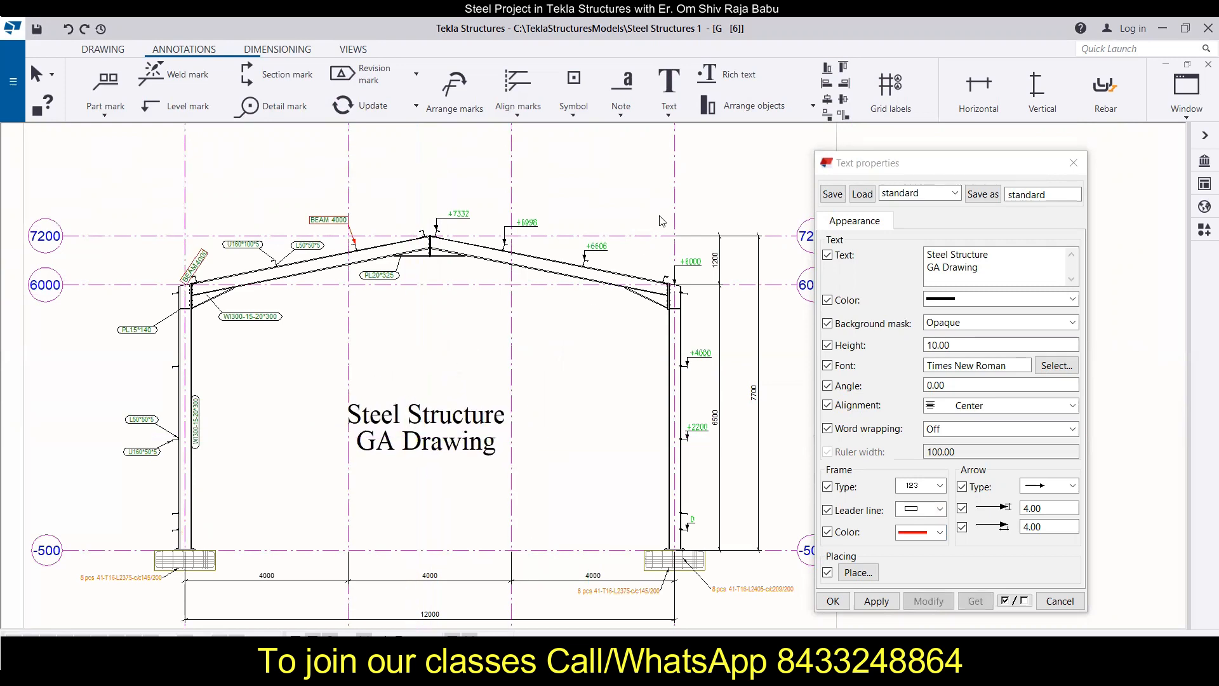
{"action": "scroll", "coordinate": [661, 221], "scroll_direction": "down", "scroll_amount": 1}
{"action": "scroll", "coordinate": [660, 258], "scroll_direction": "up", "scroll_amount": 2}
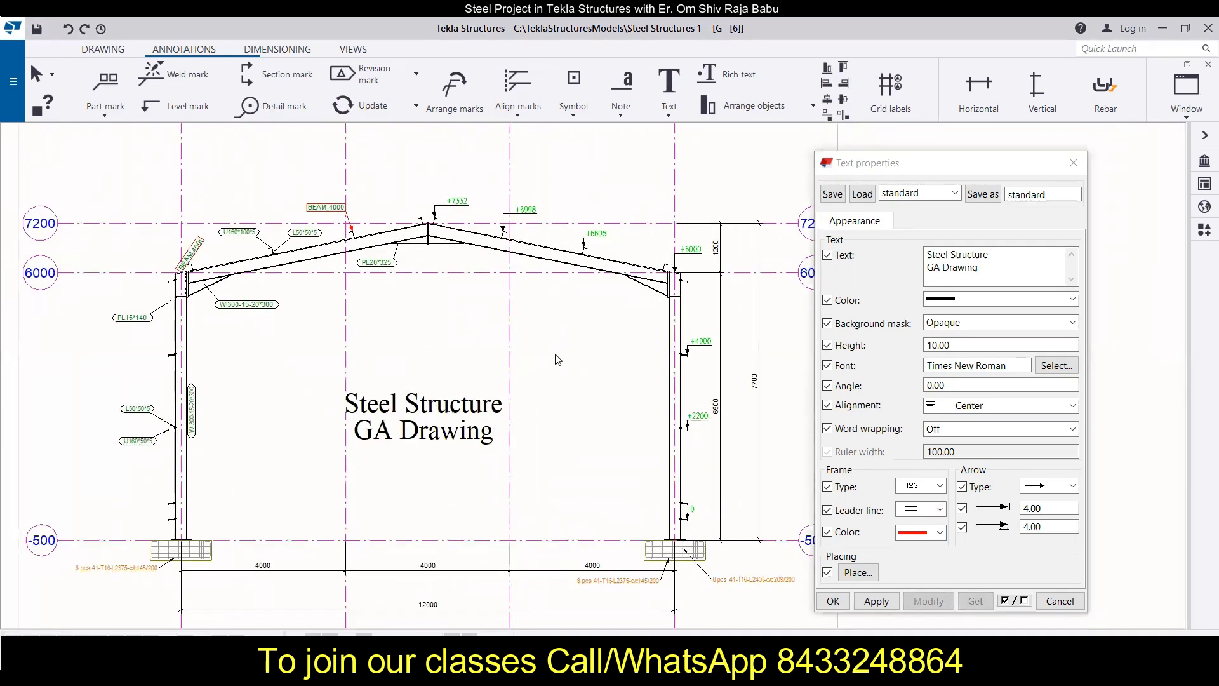
{"action": "left_click", "coordinate": [894, 172]}
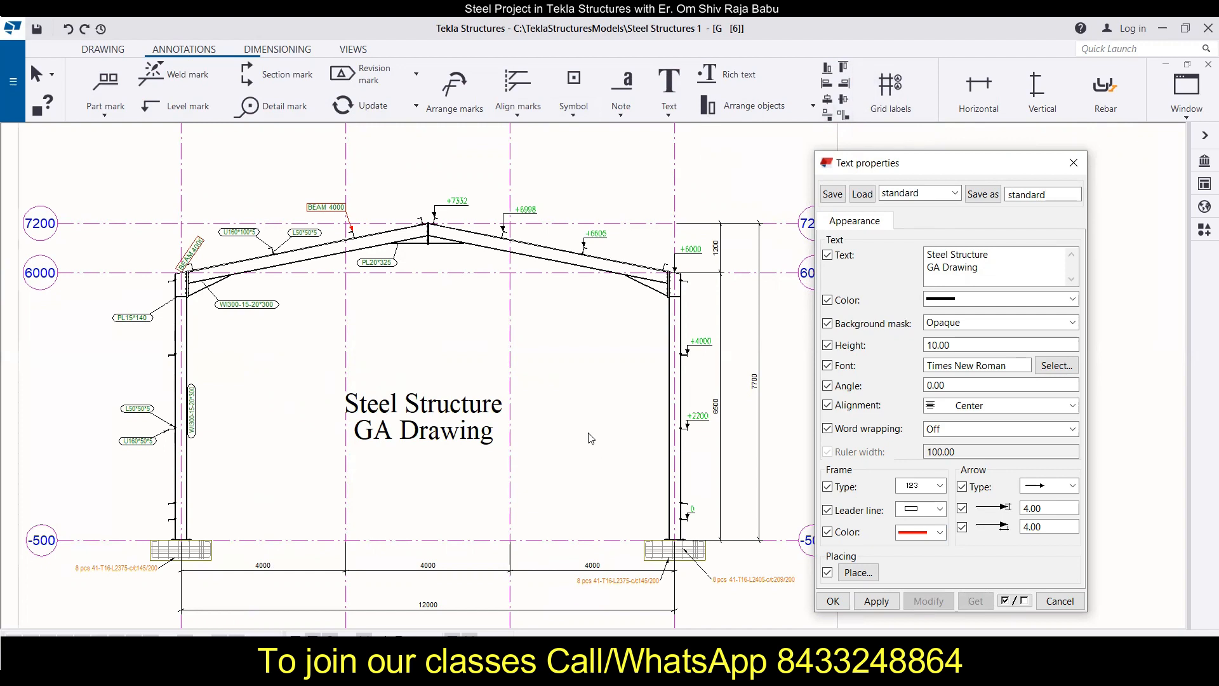
{"action": "left_click", "coordinate": [486, 439]}
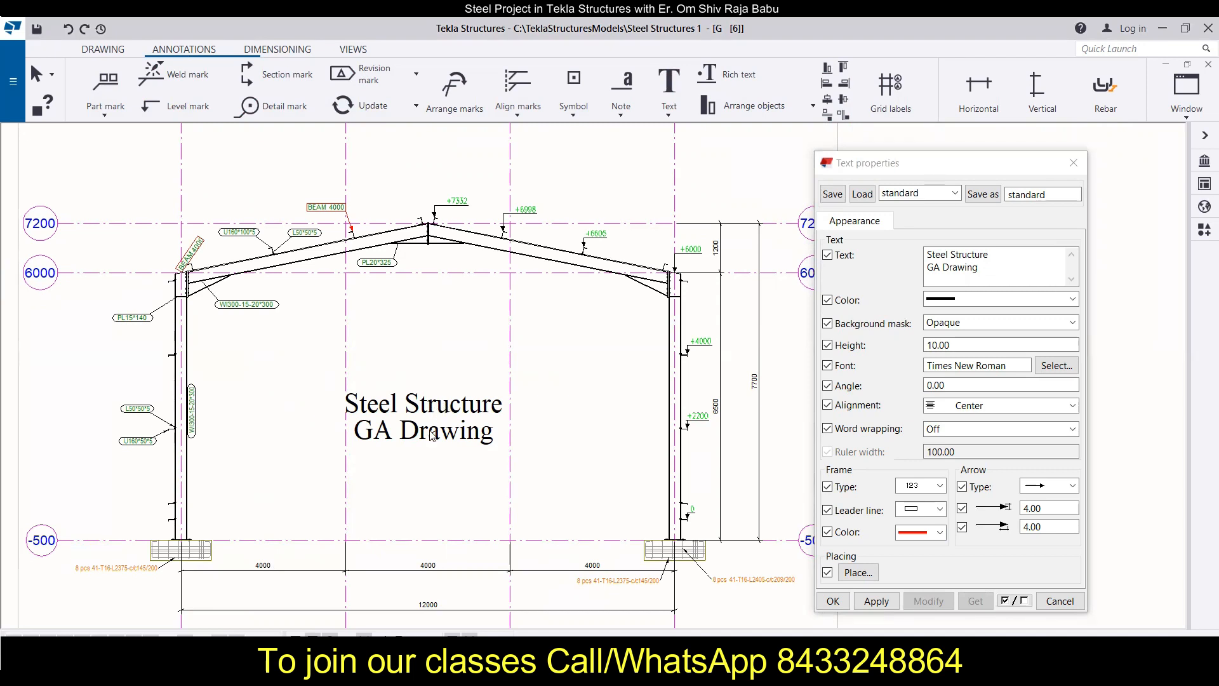
{"action": "scroll", "coordinate": [328, 437], "scroll_direction": "up", "scroll_amount": 3}
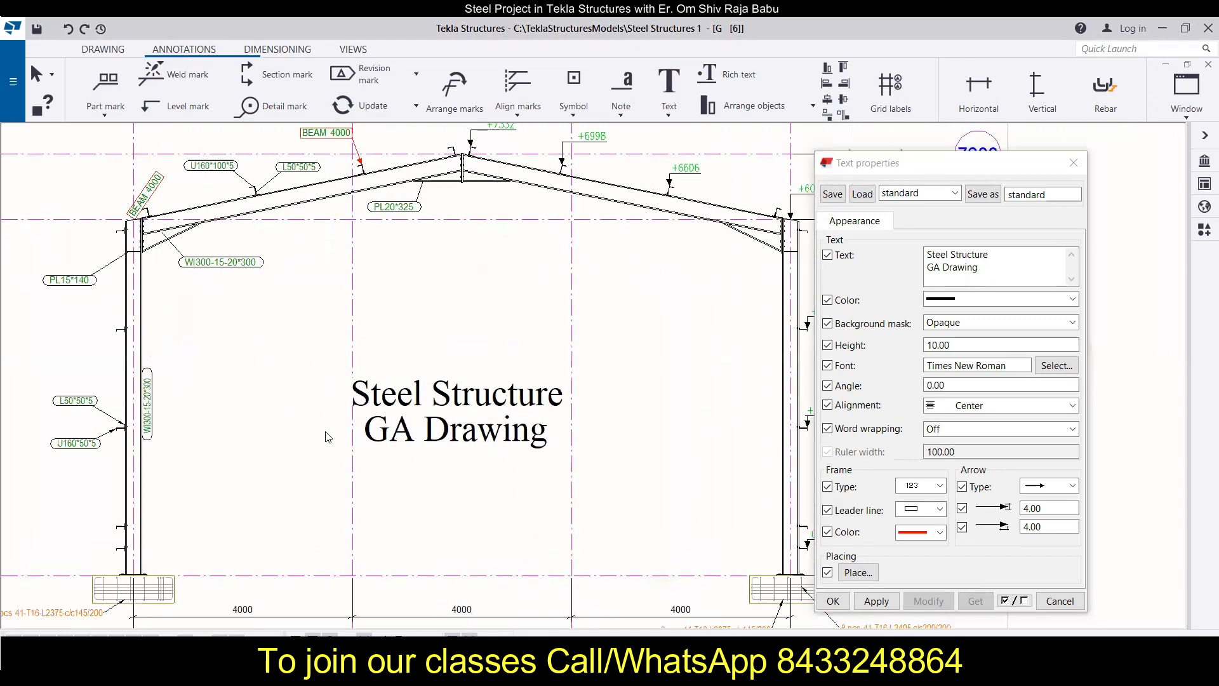
{"action": "scroll", "coordinate": [328, 437], "scroll_direction": "down", "scroll_amount": 3}
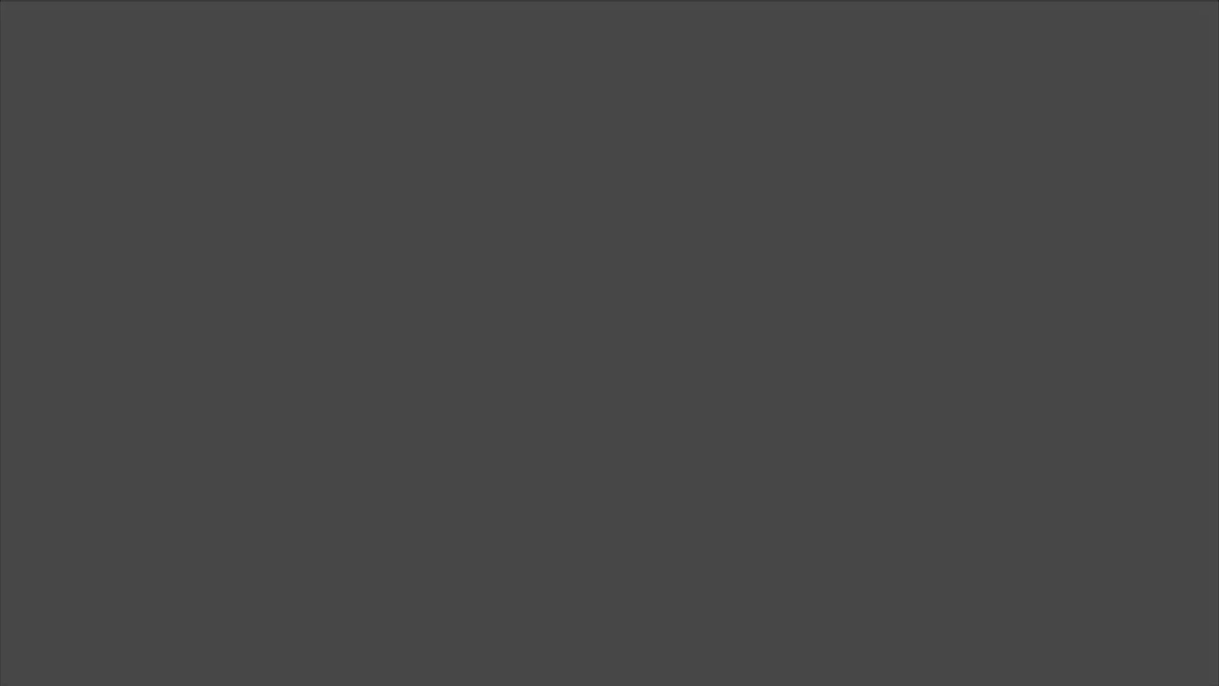